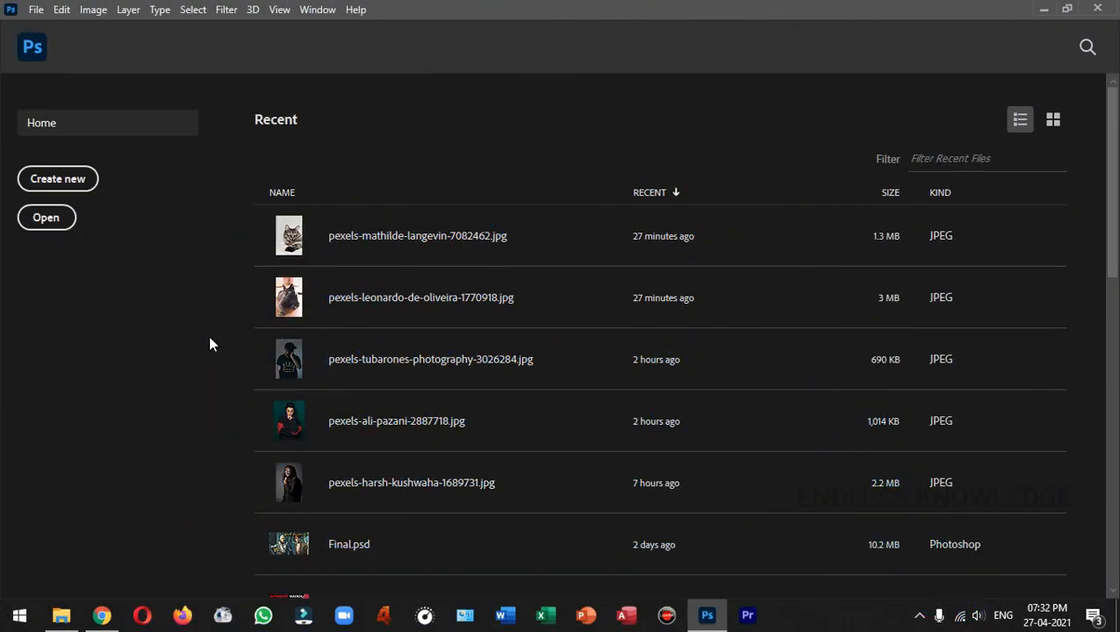
Step: Create a new white RGB document sized 1920 x 1080 px at 72 ppi
{"action": "left_click", "coordinate": [77, 179]}
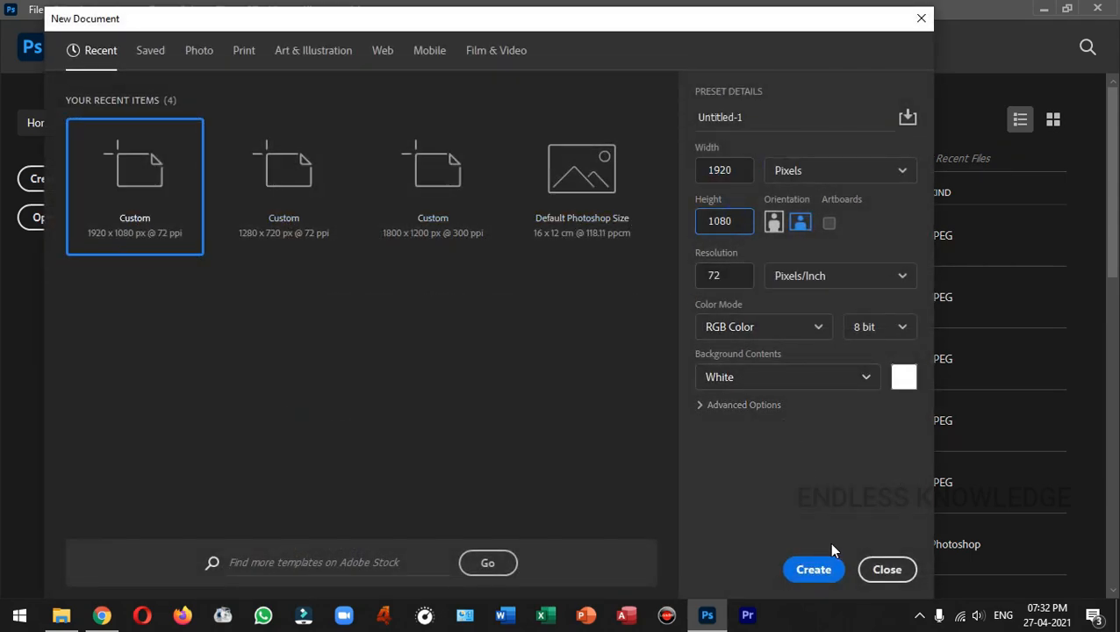
{"action": "left_click", "coordinate": [825, 571]}
Step: Add the text "LOVE" in black Raleway ExtraBold at 468 pt and move it to the centre of the canvas
{"action": "key", "text": "t"}
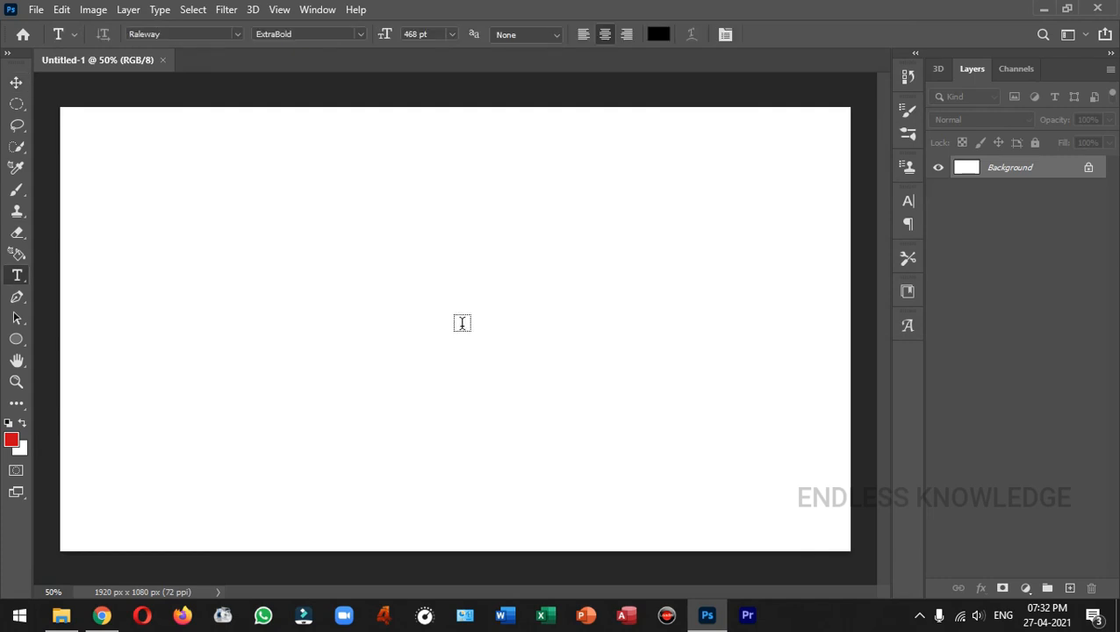
{"action": "left_click", "coordinate": [445, 309]}
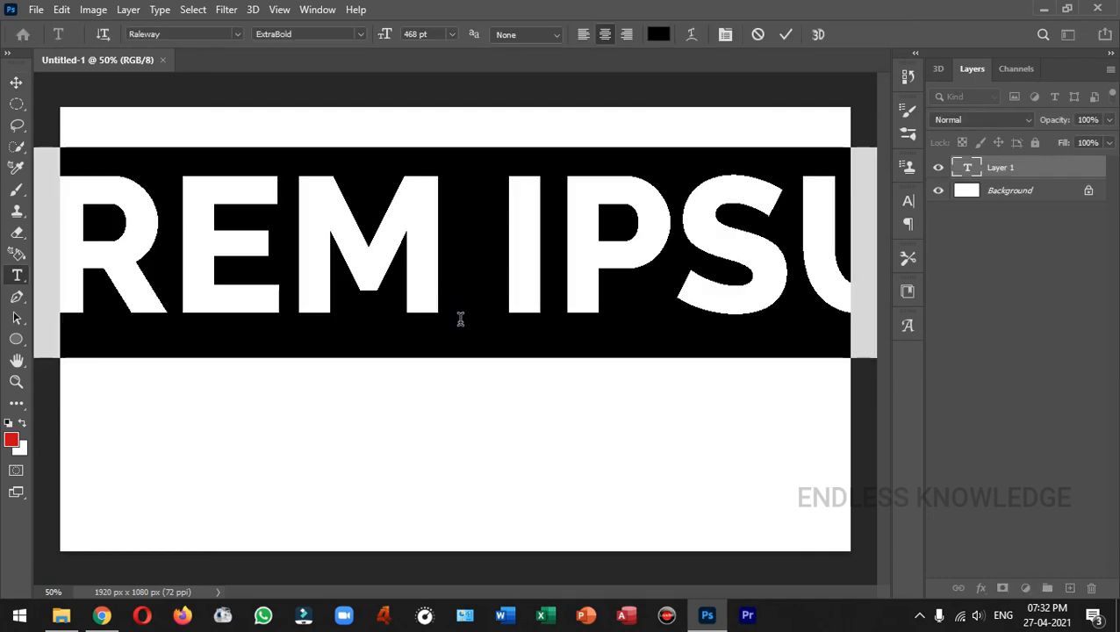
{"action": "type", "text": "LOVE"}
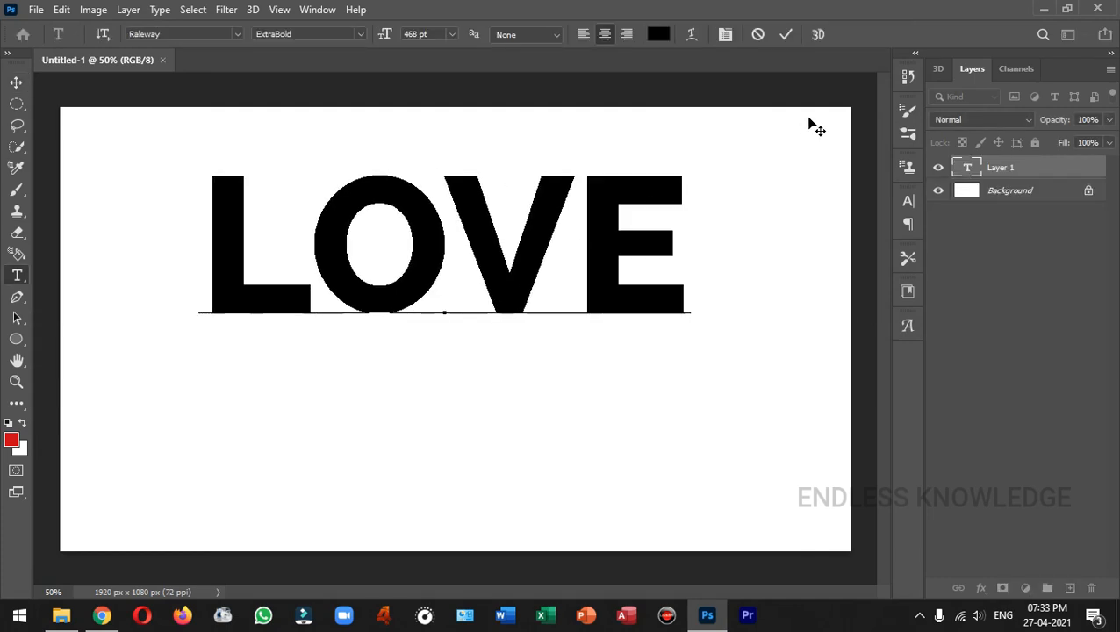
{"action": "left_click", "coordinate": [785, 33]}
{"action": "key", "text": "v"}
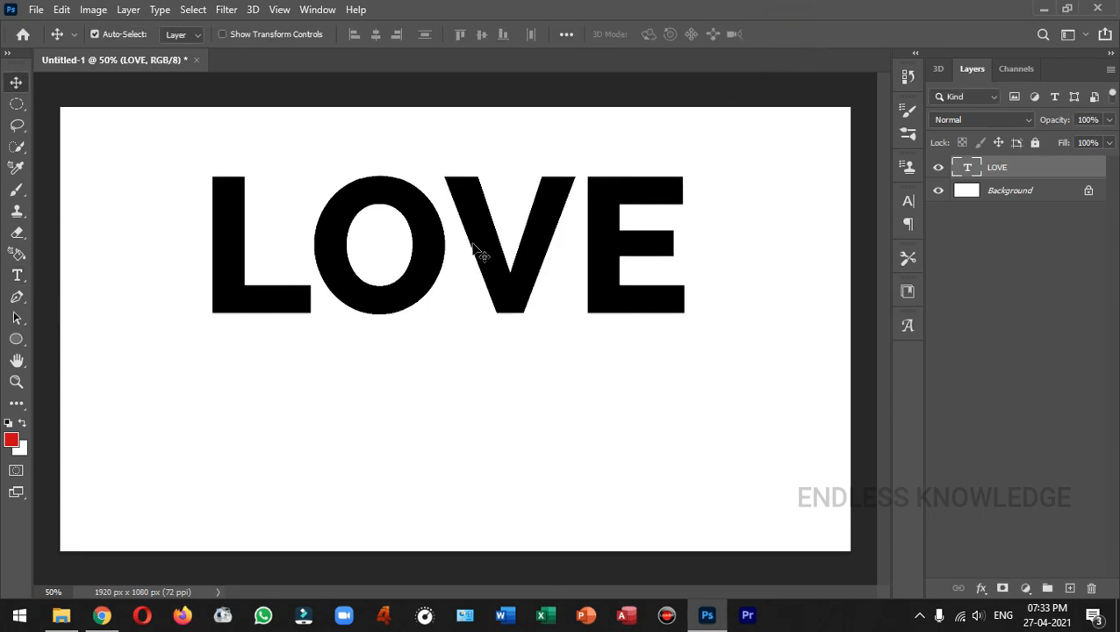
{"action": "left_click_drag", "start_coordinate": [484, 249], "coordinate": [490, 312]}
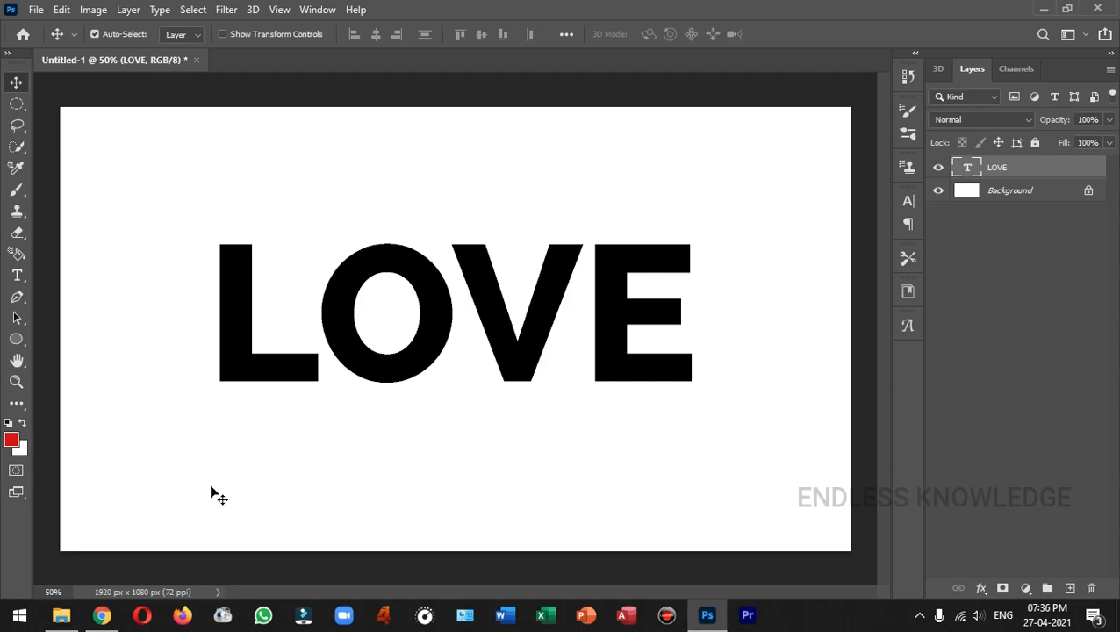
Step: Place the autumn leaves photo from the file folder above the text and clip it to the LOVE layer
{"action": "left_click", "coordinate": [61, 614]}
{"action": "left_click_drag", "start_coordinate": [496, 127], "coordinate": [553, 353]}
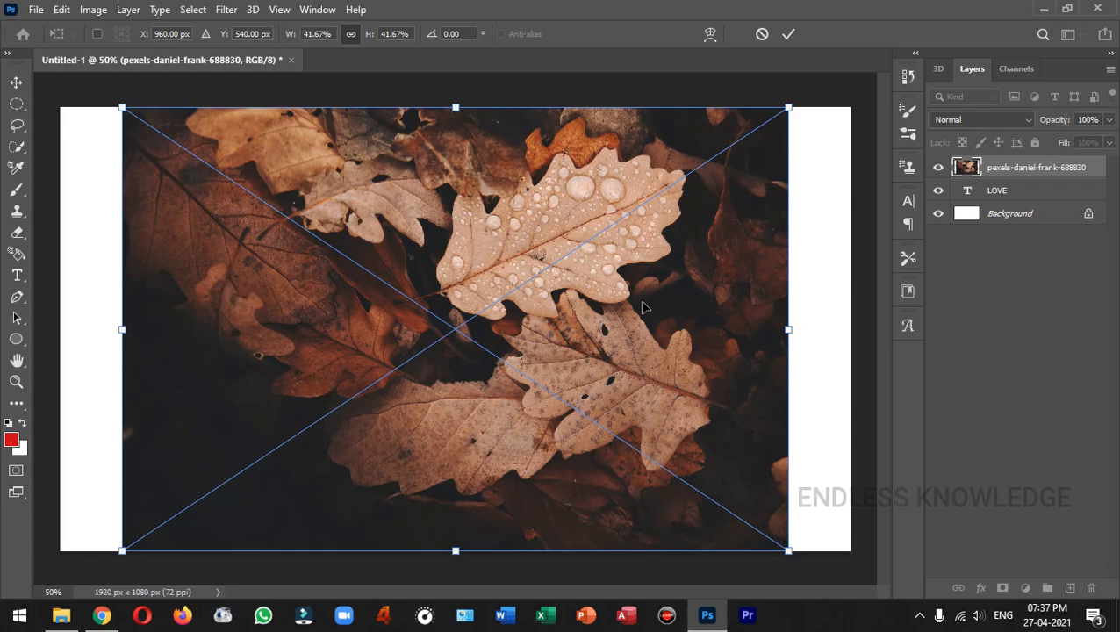
{"action": "key", "text": "Return"}
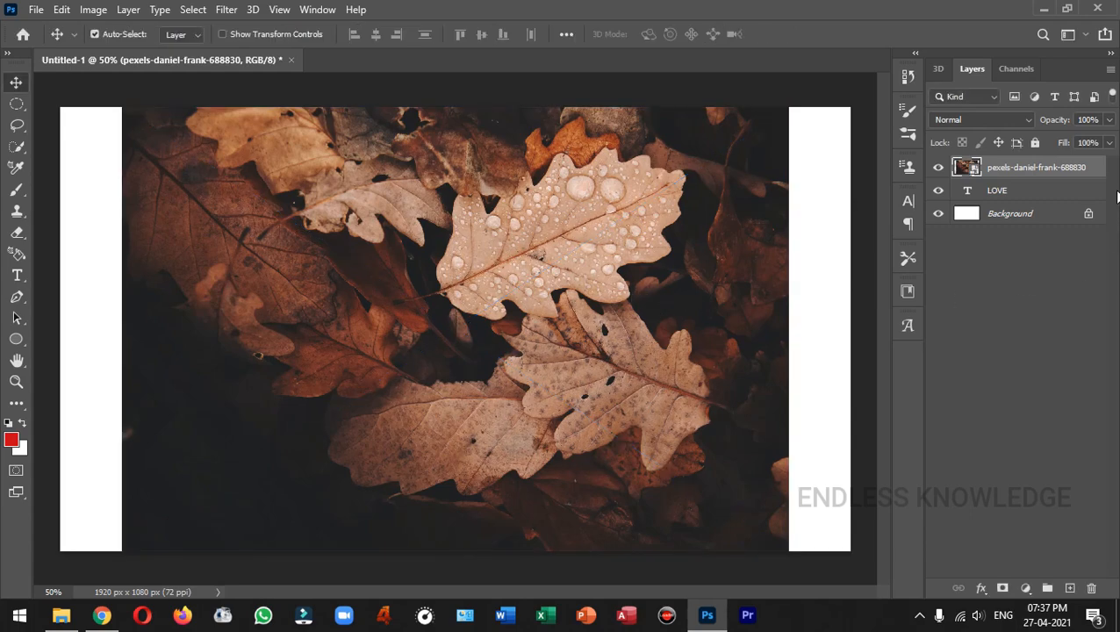
{"action": "right_click", "coordinate": [1099, 169]}
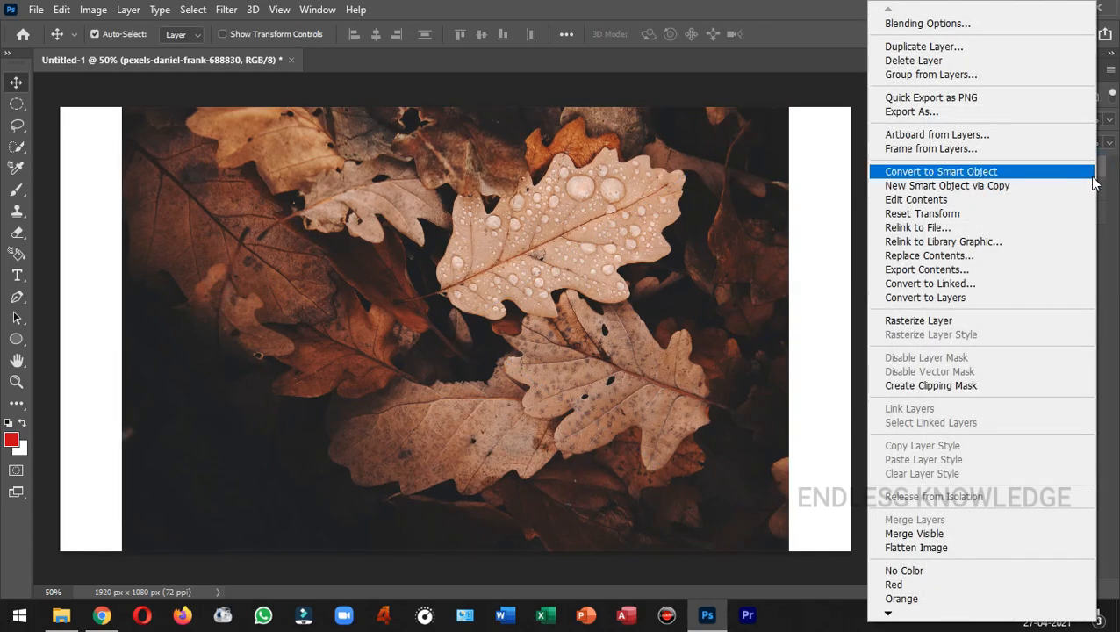
{"action": "left_click", "coordinate": [979, 391]}
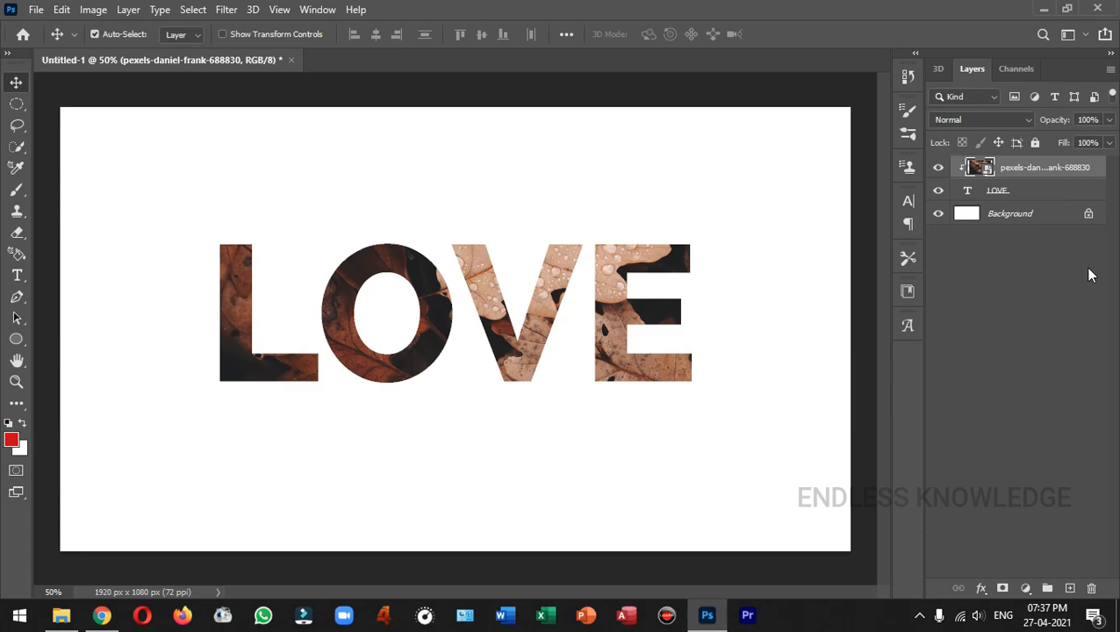
Step: Unlock the background layer and add a Gradient Overlay effect to it
{"action": "left_click", "coordinate": [1088, 214]}
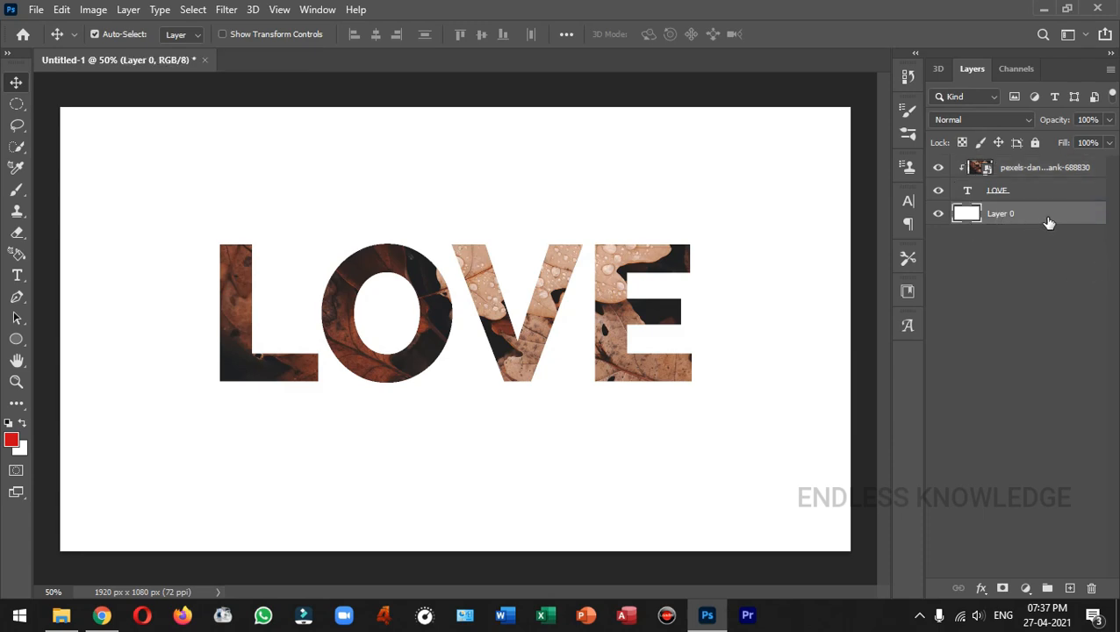
{"action": "double_click", "coordinate": [1088, 214]}
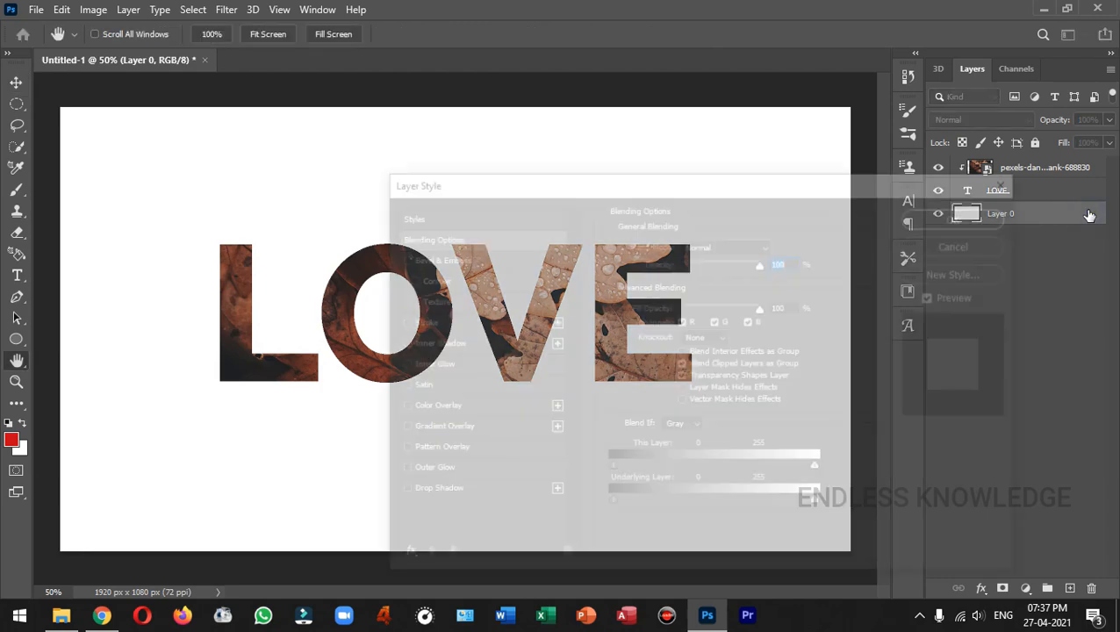
{"action": "left_click_drag", "start_coordinate": [602, 185], "coordinate": [744, 116]}
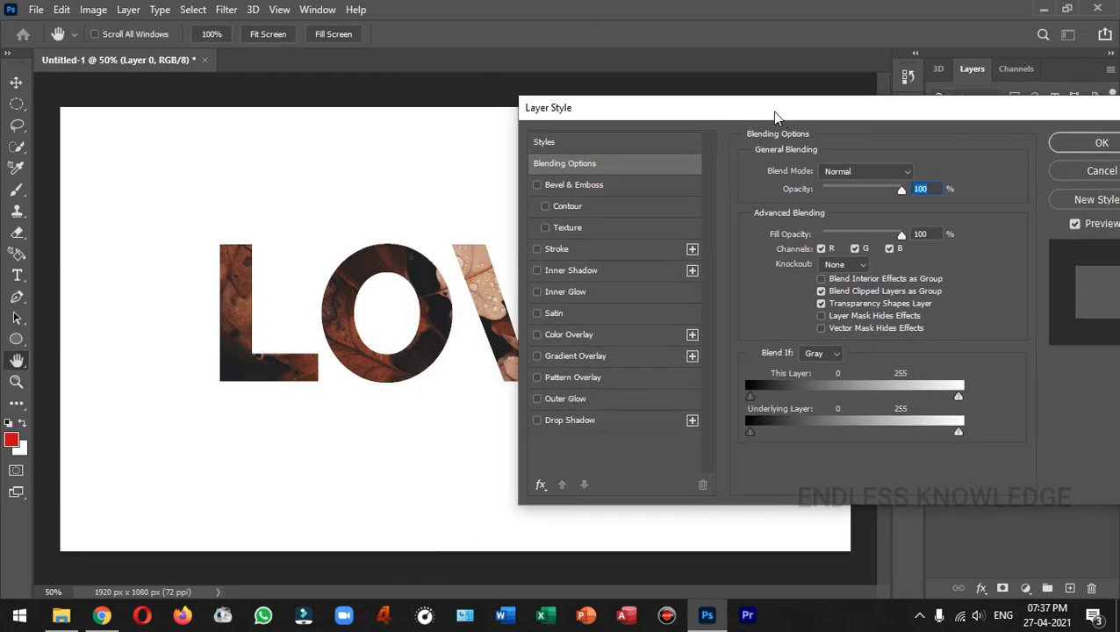
{"action": "left_click", "coordinate": [573, 360]}
{"action": "left_click_drag", "start_coordinate": [784, 107], "coordinate": [773, 69]}
Step: Set the background's overlay gradient to the Iridescent_01 preset and apply the layer style
{"action": "left_click", "coordinate": [939, 225]}
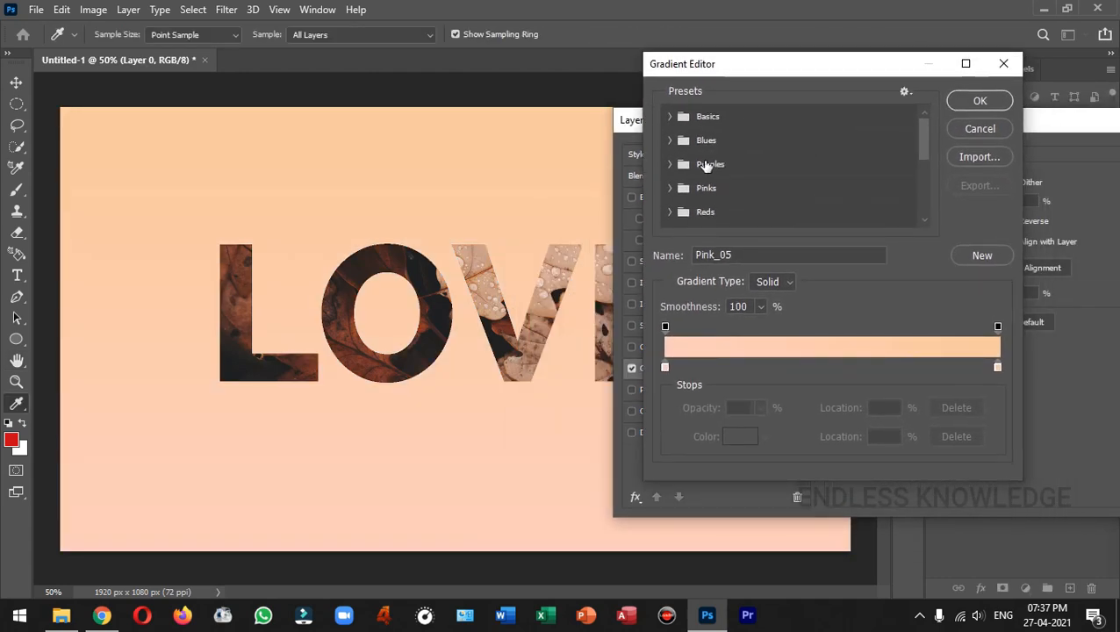
{"action": "scroll", "coordinate": [707, 171], "scroll_direction": "down", "scroll_amount": 4}
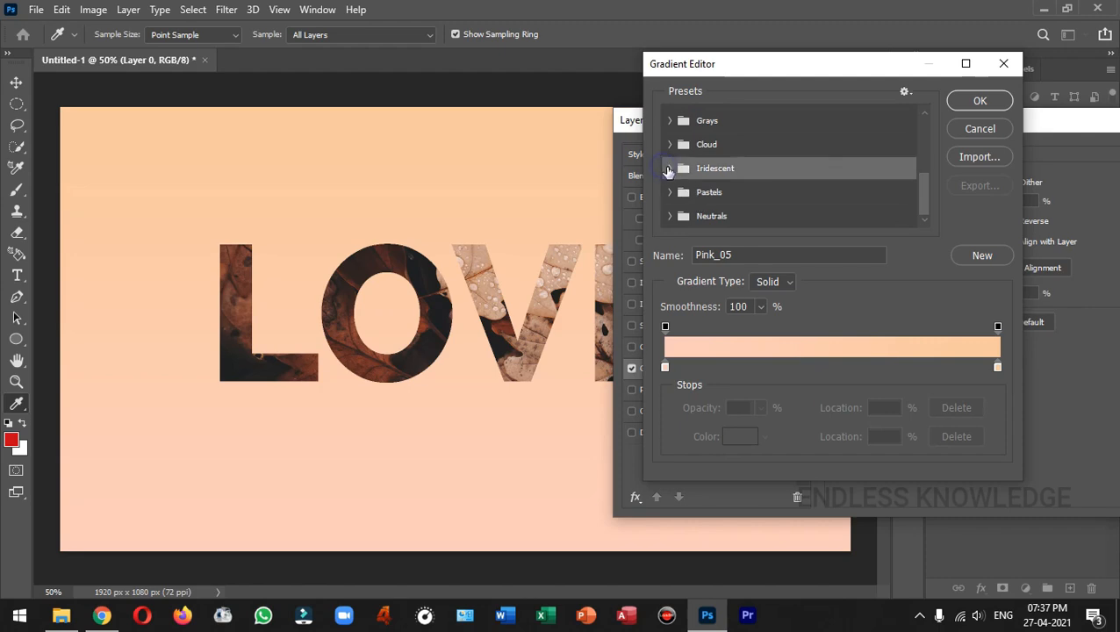
{"action": "left_click", "coordinate": [669, 167]}
{"action": "left_click", "coordinate": [690, 202]}
{"action": "scroll", "coordinate": [804, 205], "scroll_direction": "down", "scroll_amount": 3}
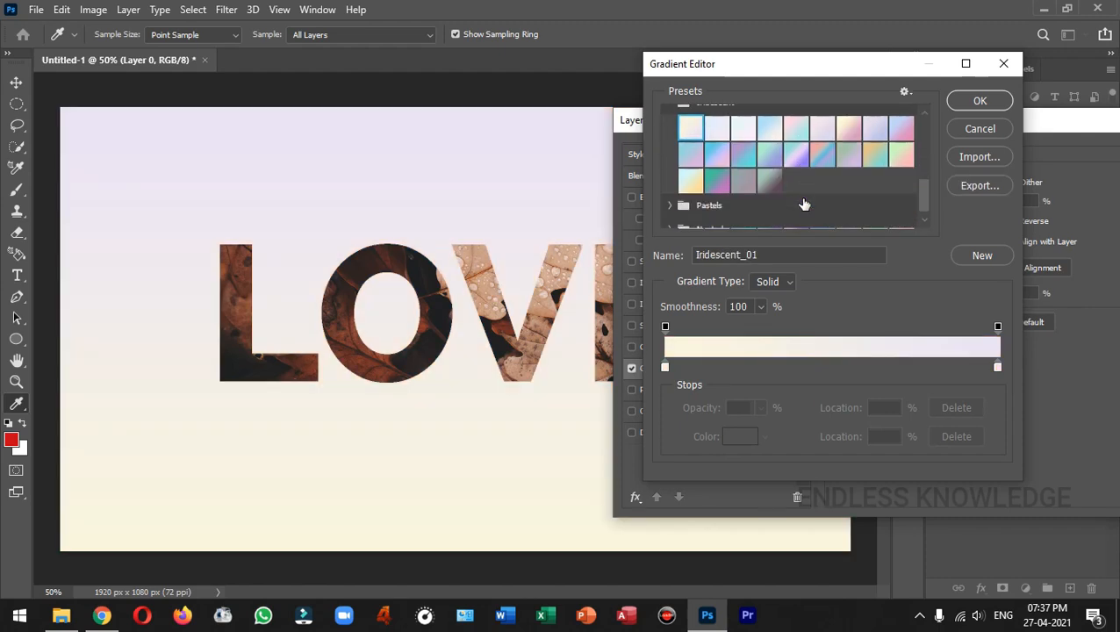
{"action": "left_click", "coordinate": [979, 102]}
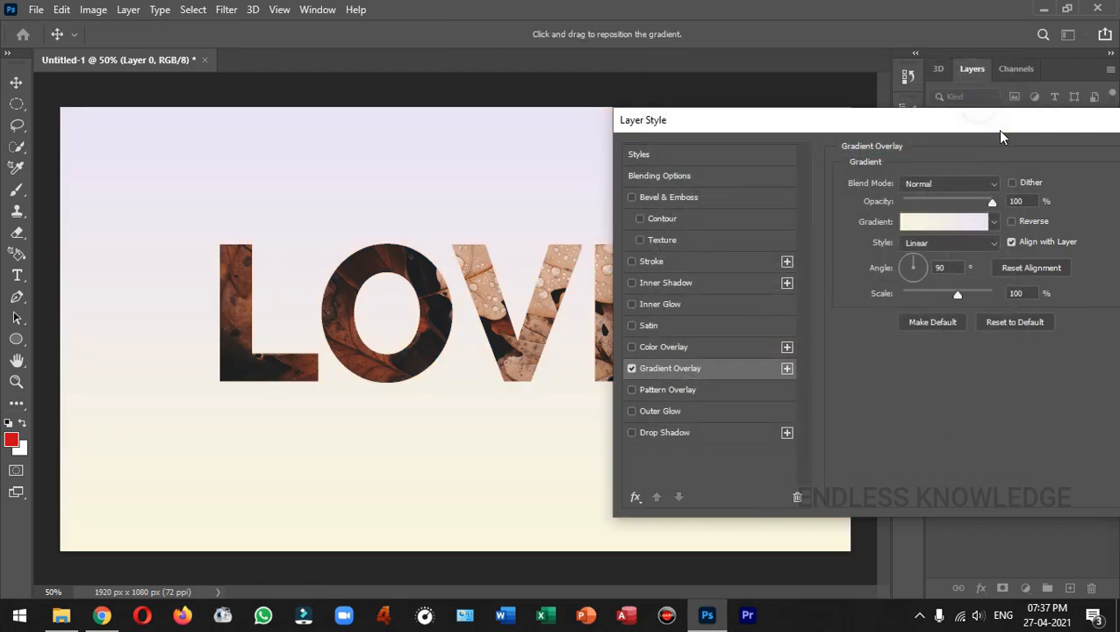
{"action": "left_click", "coordinate": [1019, 158]}
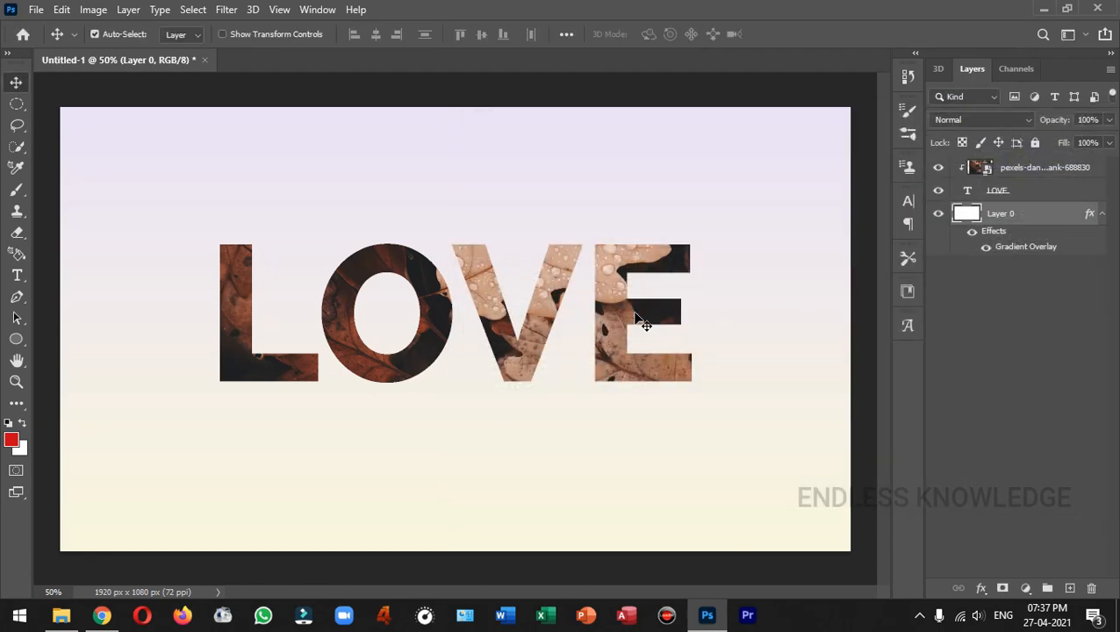
Step: Group the LOVE text layer and the clipped leaves photo together
{"action": "left_click", "coordinate": [1089, 191]}
{"action": "key", "text": "ctrl"}
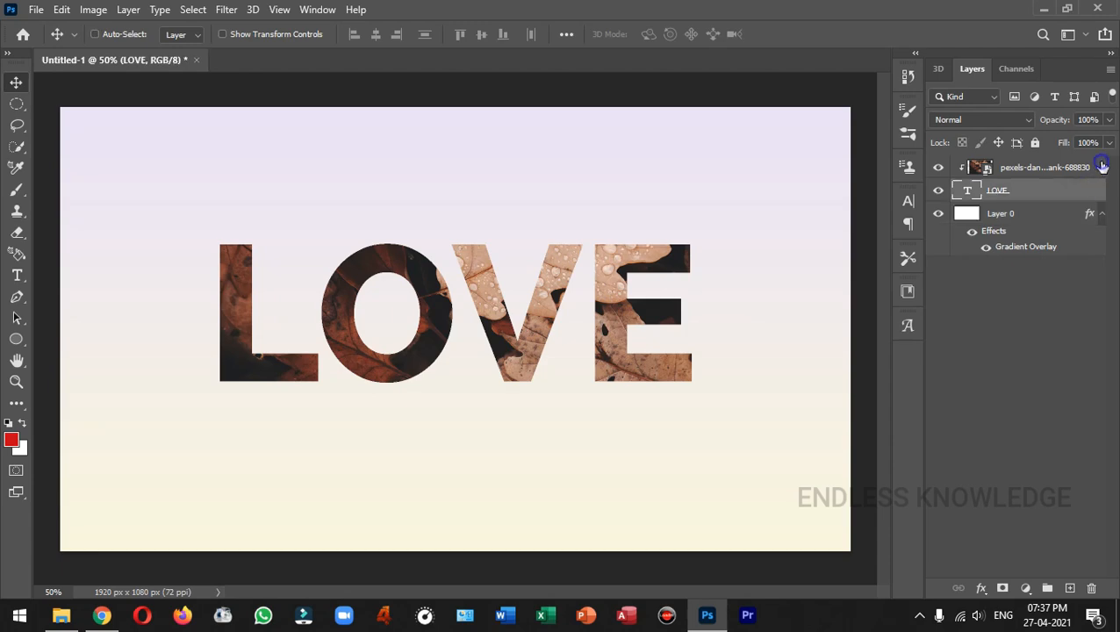
{"action": "left_click", "coordinate": [1102, 166], "text": "ctrl"}
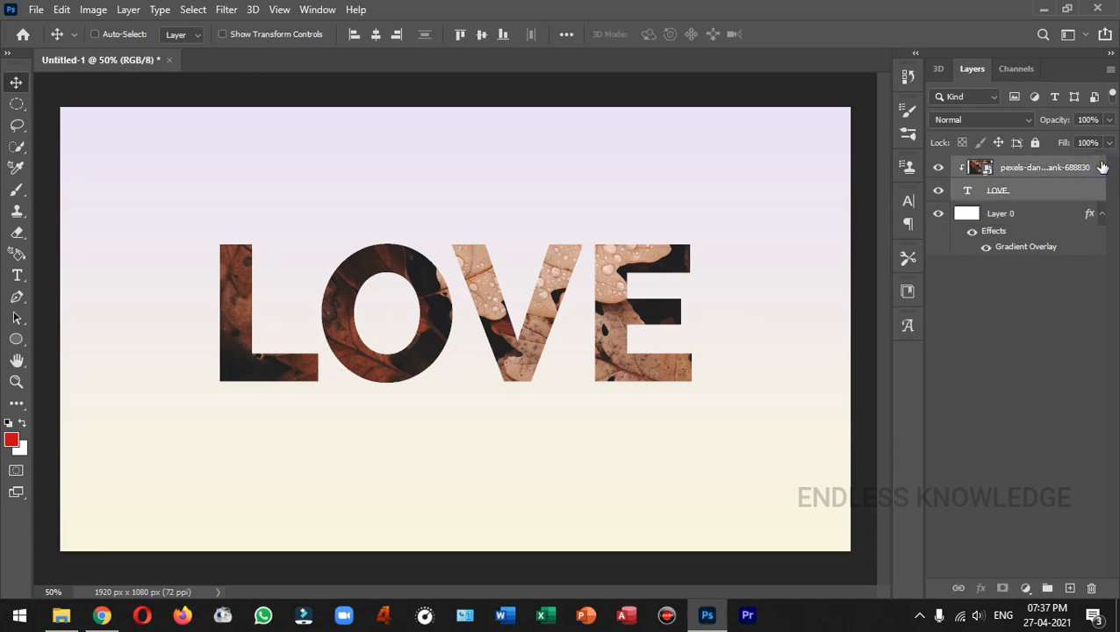
{"action": "key", "text": "ctrl+g"}
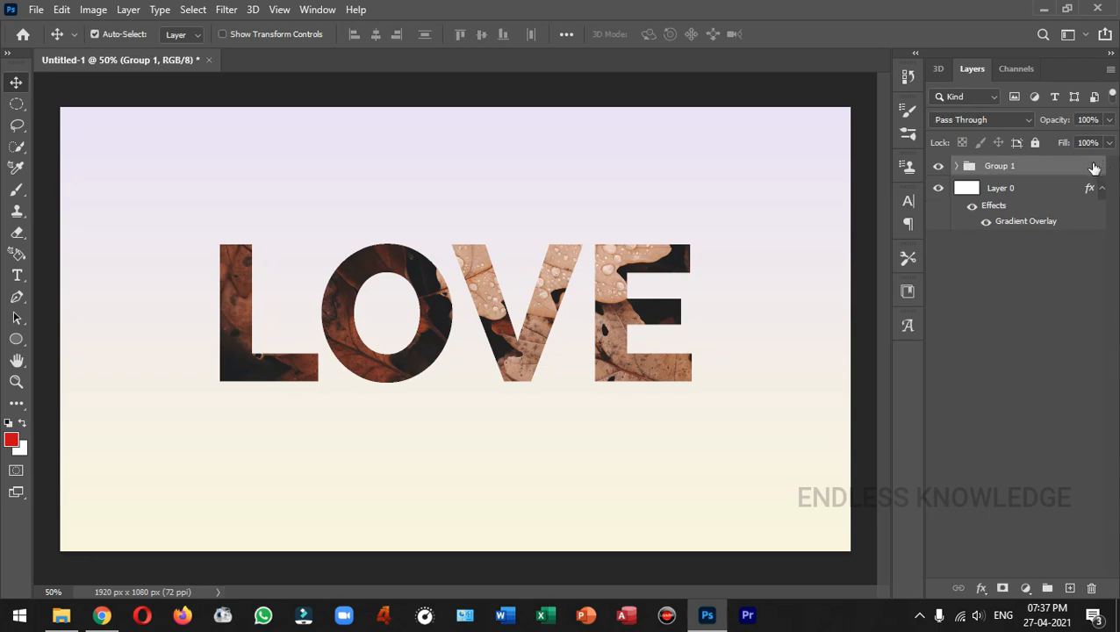
Step: Add a Drop Shadow to the group with 4% spread and a size of 62 px
{"action": "double_click", "coordinate": [1088, 170]}
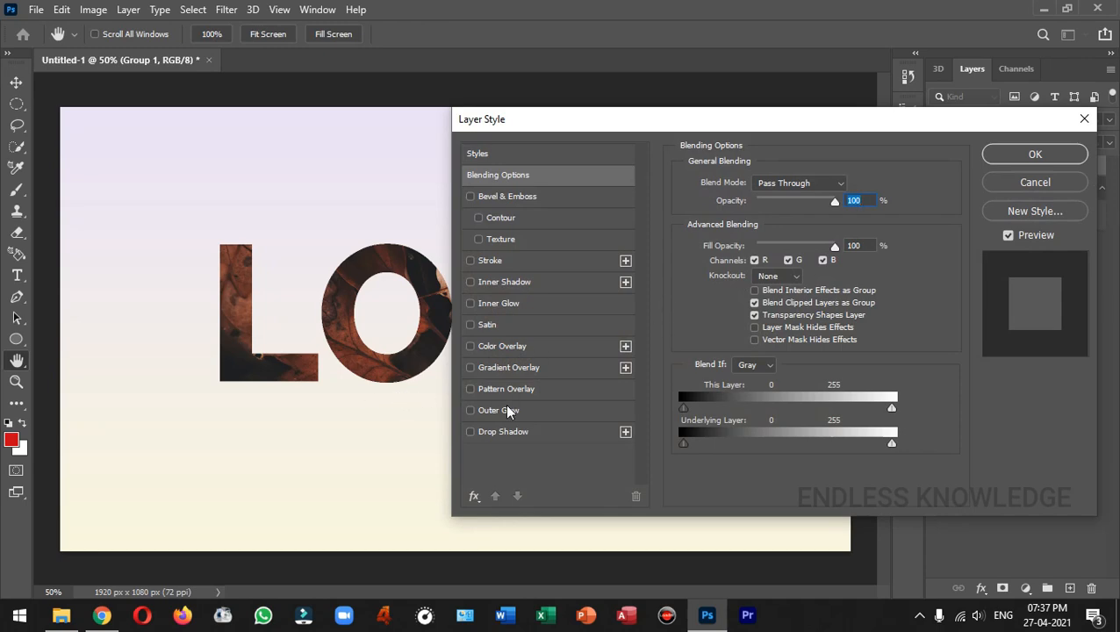
{"action": "left_click", "coordinate": [513, 431]}
{"action": "left_click_drag", "start_coordinate": [659, 125], "coordinate": [761, 127]}
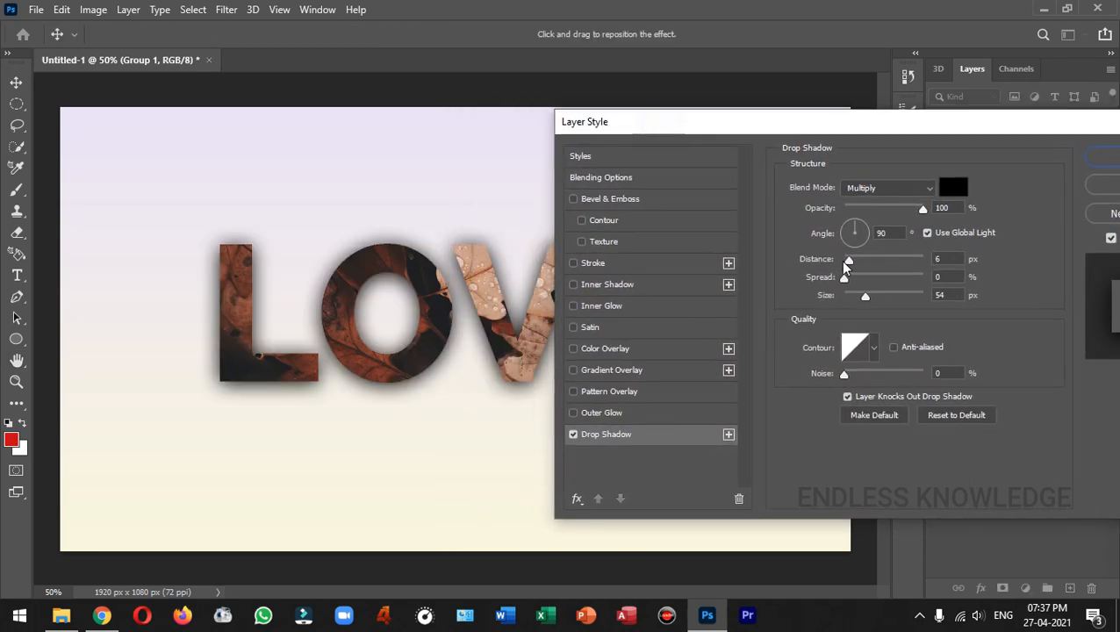
{"action": "left_click_drag", "start_coordinate": [843, 277], "coordinate": [866, 295]}
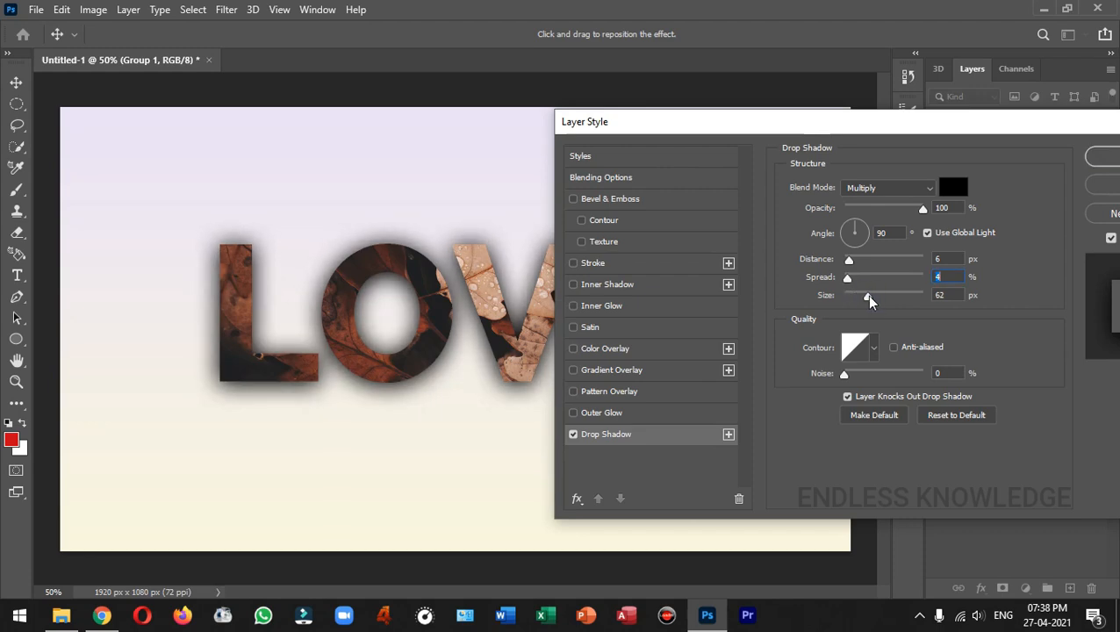
{"action": "left_click_drag", "start_coordinate": [917, 120], "coordinate": [764, 124]}
{"action": "left_click", "coordinate": [983, 162]}
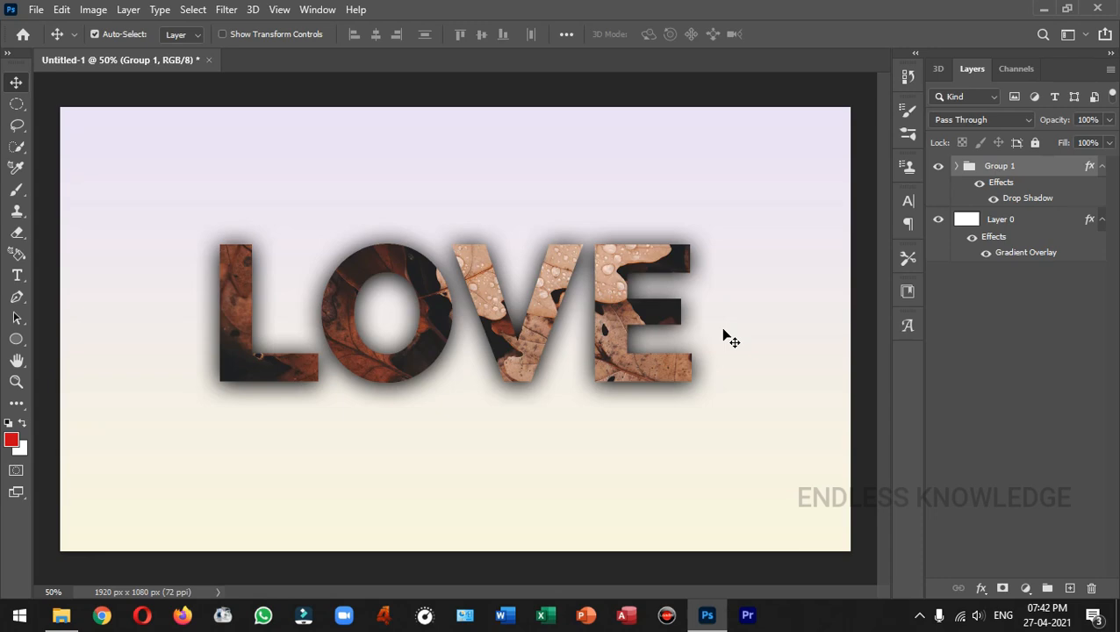
Step: Duplicate the leaves photo layer inside the group and hide the copy with an inverted, black layer mask
{"action": "left_click", "coordinate": [1103, 166]}
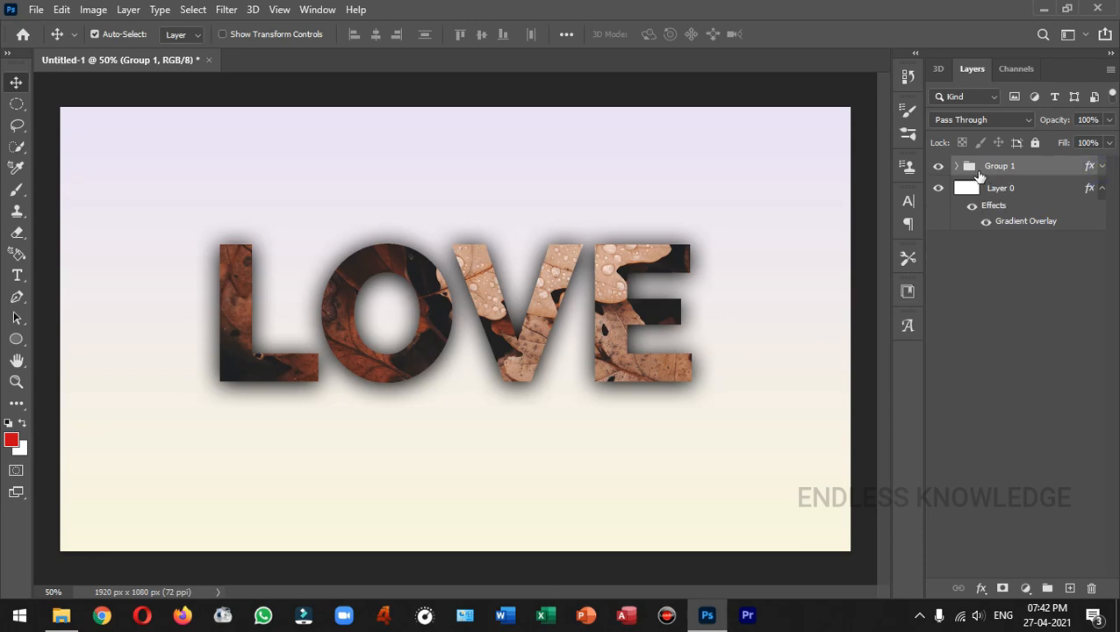
{"action": "left_click", "coordinate": [956, 166]}
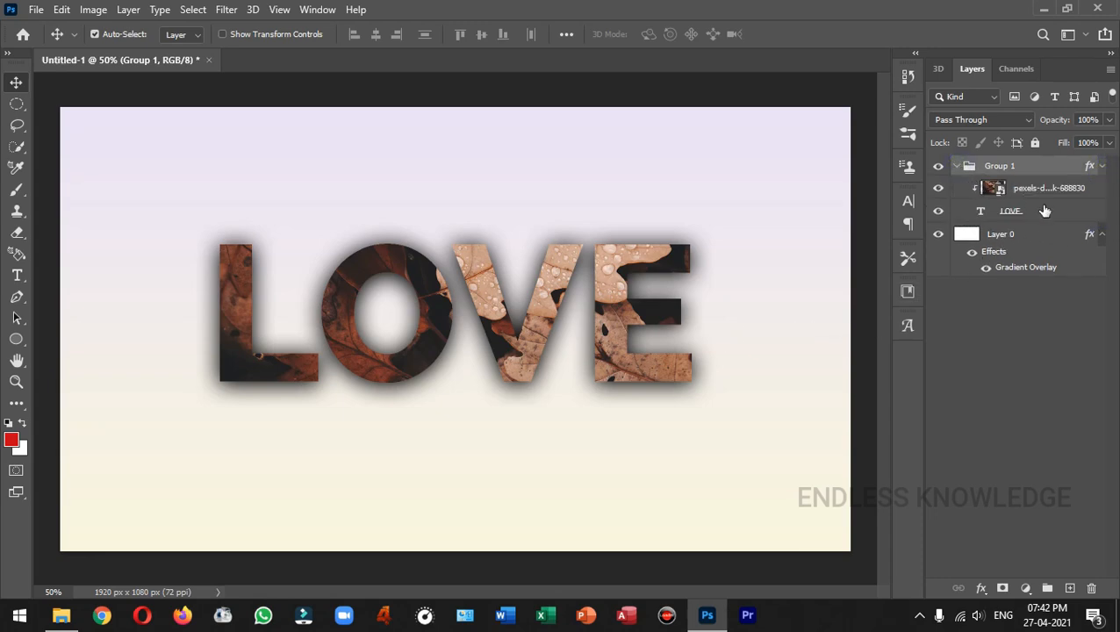
{"action": "left_click", "coordinate": [1102, 193]}
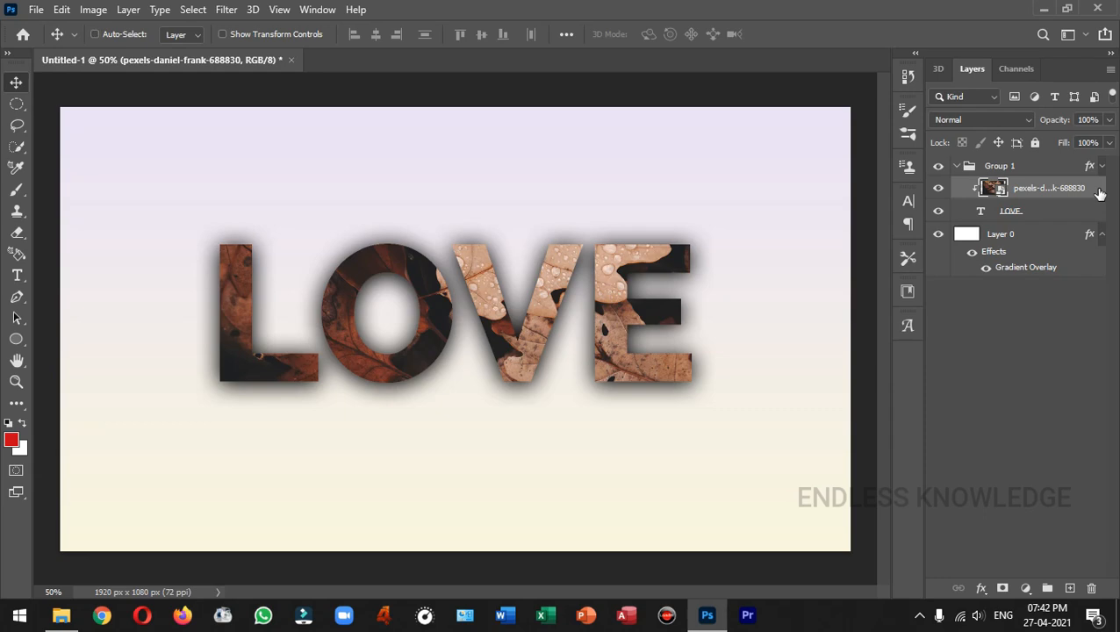
{"action": "key", "text": "ctrl+j"}
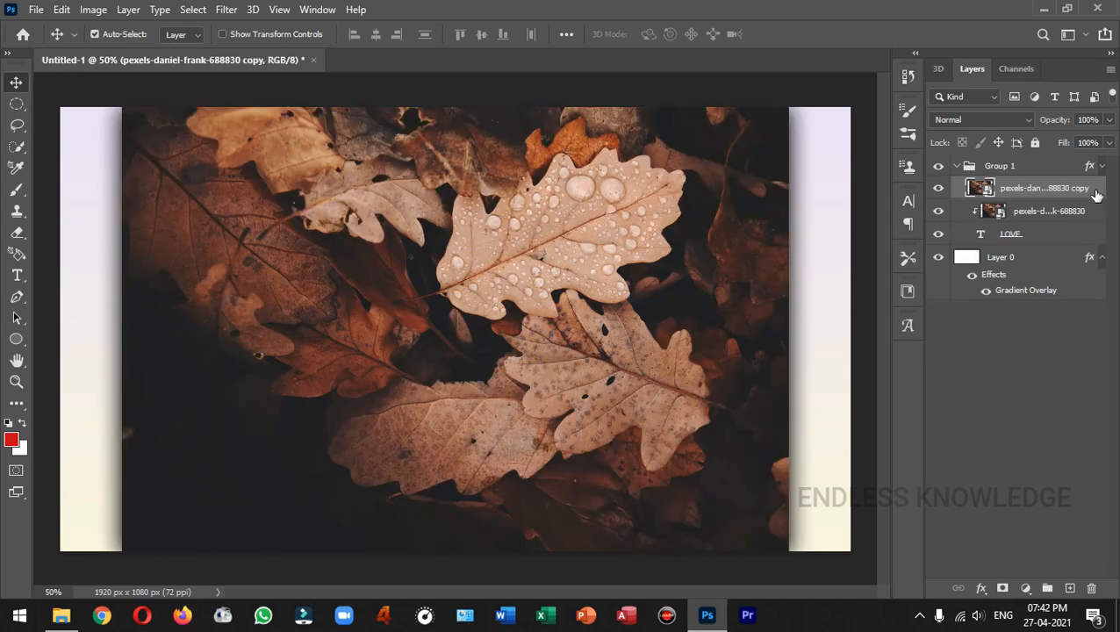
{"action": "left_click", "coordinate": [1002, 590]}
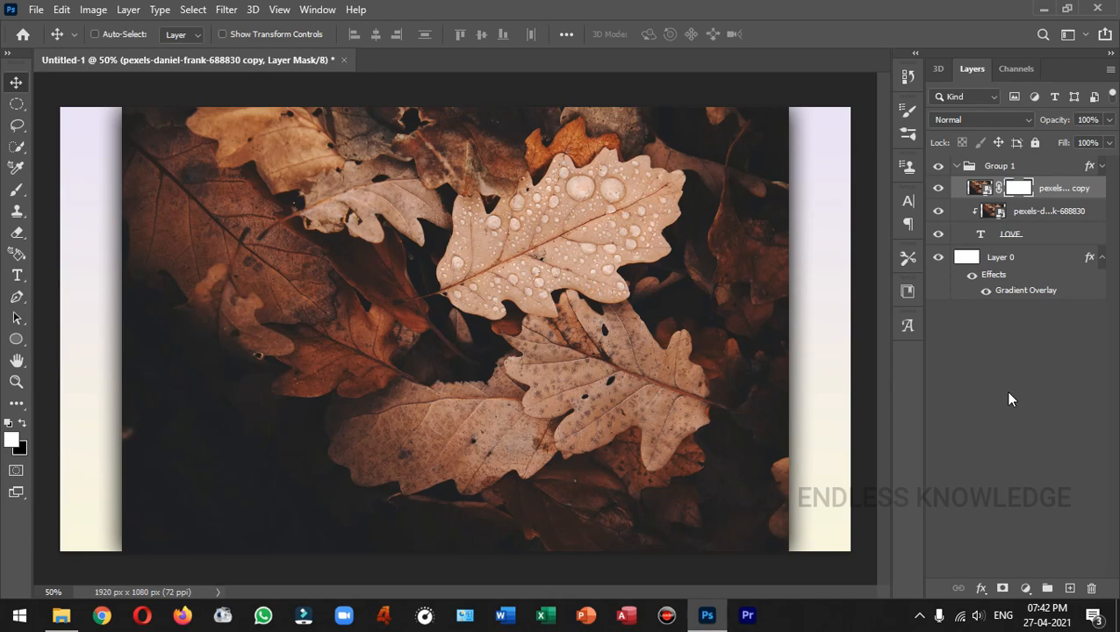
{"action": "key", "text": "ctrl+i"}
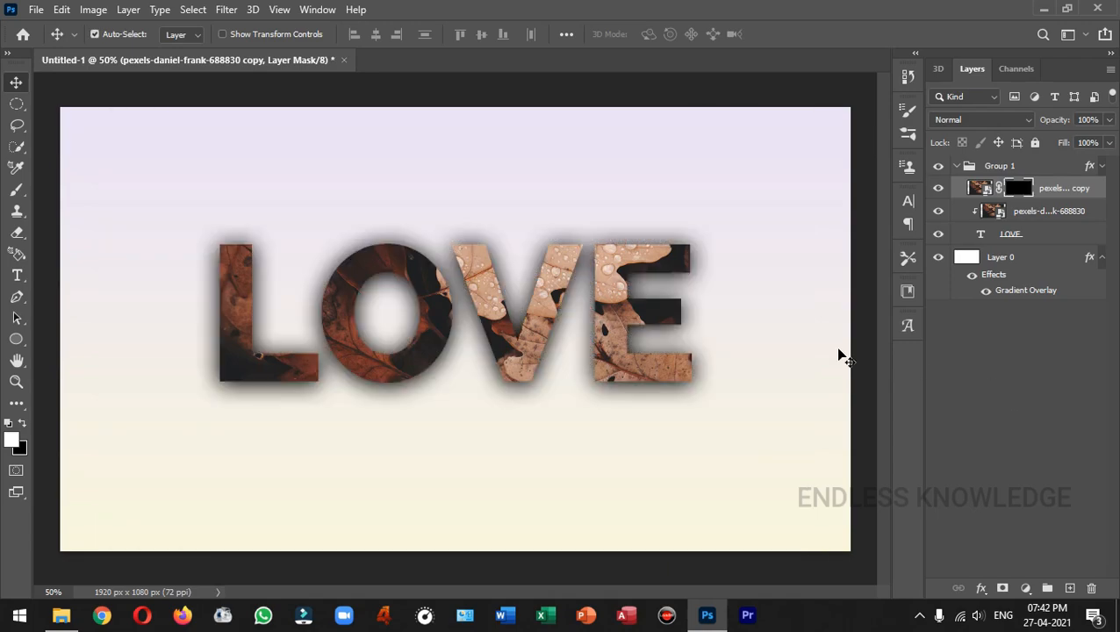
Step: Choose the Paint Splash 1 brush from the 20 Paint Splash Brushes set for the Brush tool
{"action": "key", "text": "b"}
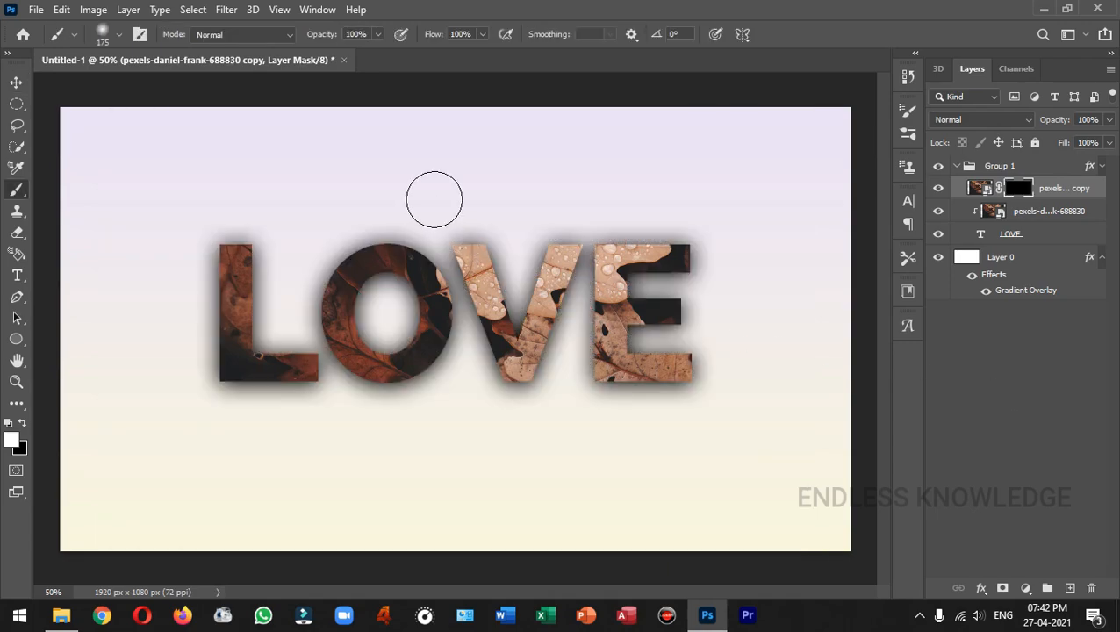
{"action": "left_click", "coordinate": [120, 36]}
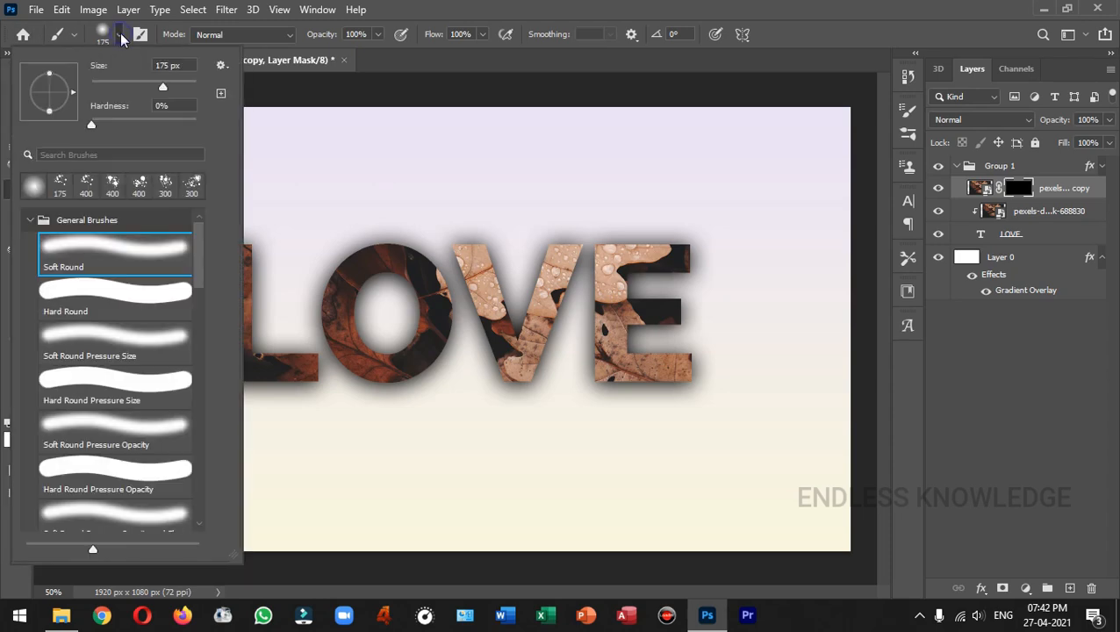
{"action": "left_click", "coordinate": [29, 221]}
{"action": "scroll", "coordinate": [67, 248], "scroll_direction": "down", "scroll_amount": 2}
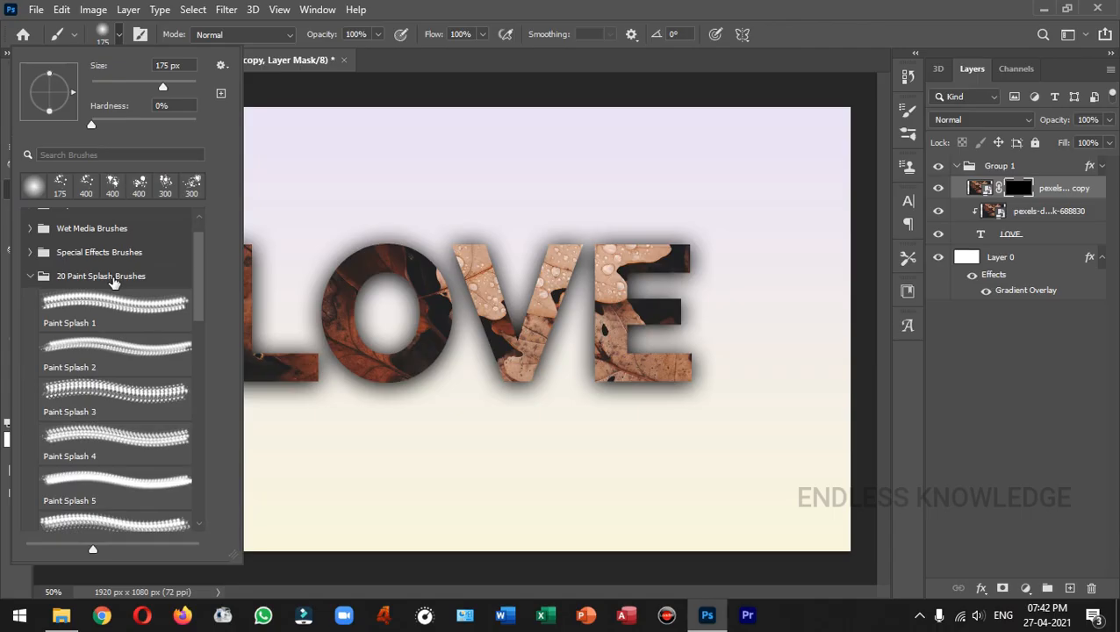
{"action": "scroll", "coordinate": [83, 265], "scroll_direction": "down", "scroll_amount": 2}
{"action": "left_click", "coordinate": [104, 265]}
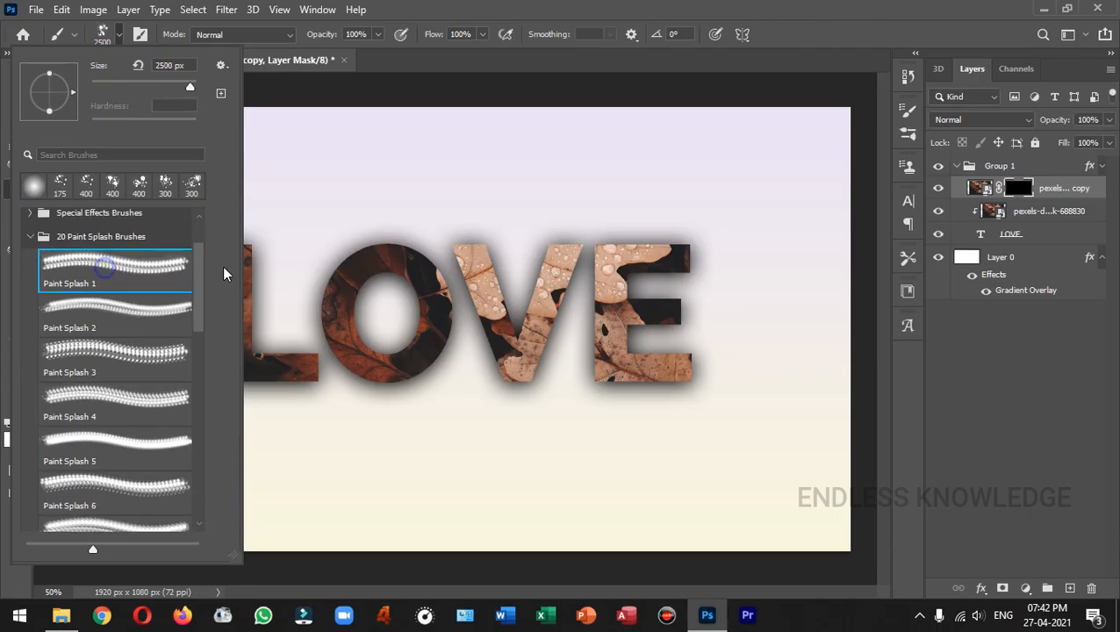
Step: Reduce the splash brush to 300 px and stamp it on the copy's mask at the lower part of the letter L
{"action": "left_click", "coordinate": [505, 57]}
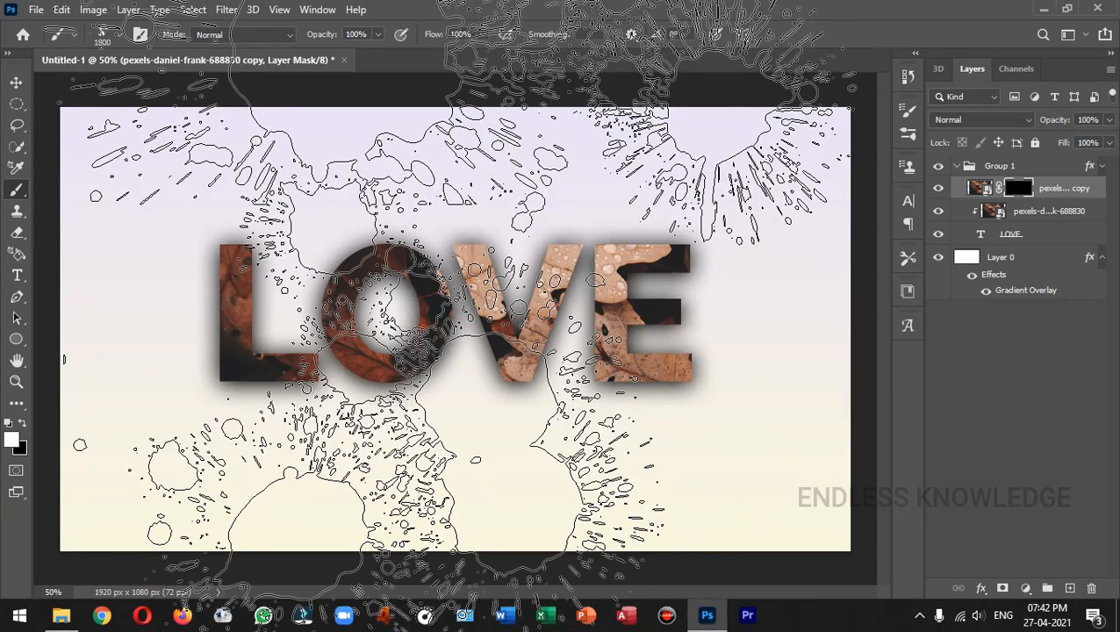
{"action": "key", "text": "bracketleft"}
{"action": "key", "text": "bracketleft"}
{"action": "key", "text": "bracketleft"}
{"action": "key", "text": "bracketleft"}
{"action": "key", "text": "bracketleft"}
{"action": "key", "text": "bracketleft"}
{"action": "key", "text": "bracketleft"}
{"action": "key", "text": "bracketleft"}
{"action": "key", "text": "bracketleft"}
{"action": "key", "text": "bracketleft"}
{"action": "key", "text": "bracketleft"}
{"action": "key", "text": "bracketleft"}
{"action": "key", "text": "bracketleft"}
{"action": "key", "text": "bracketleft"}
{"action": "key", "text": "bracketleft"}
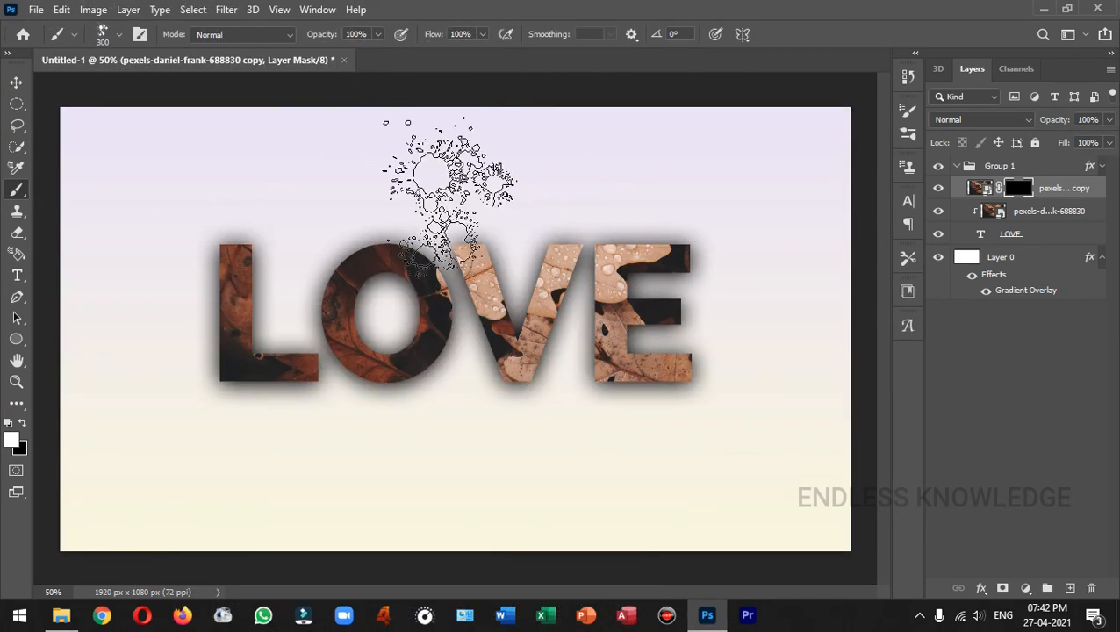
{"action": "key", "text": "bracketleft"}
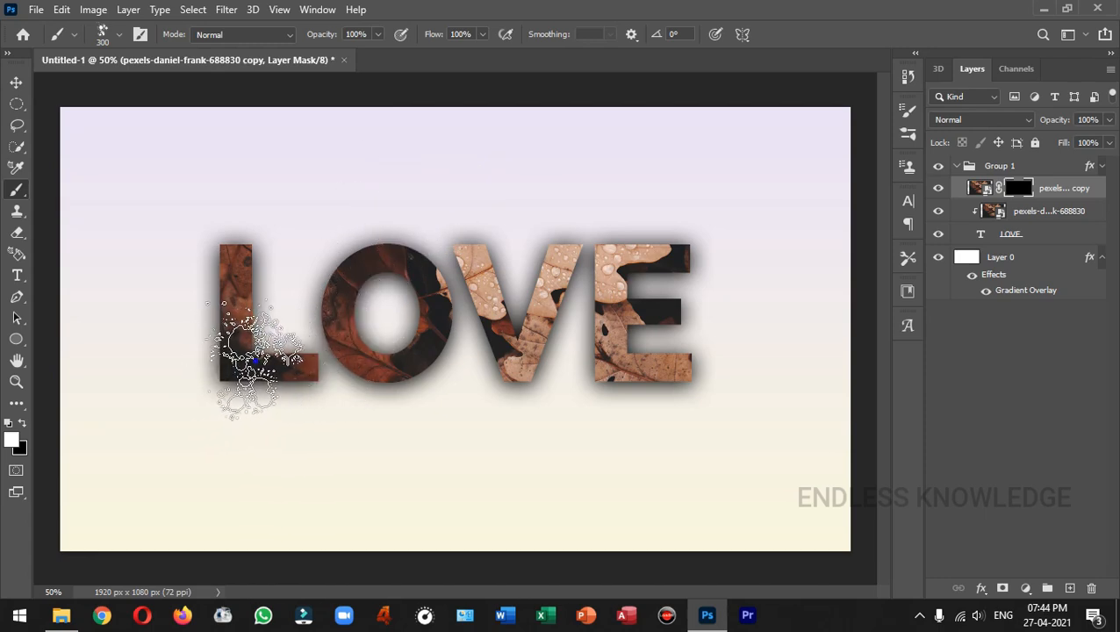
{"action": "left_click", "coordinate": [254, 360]}
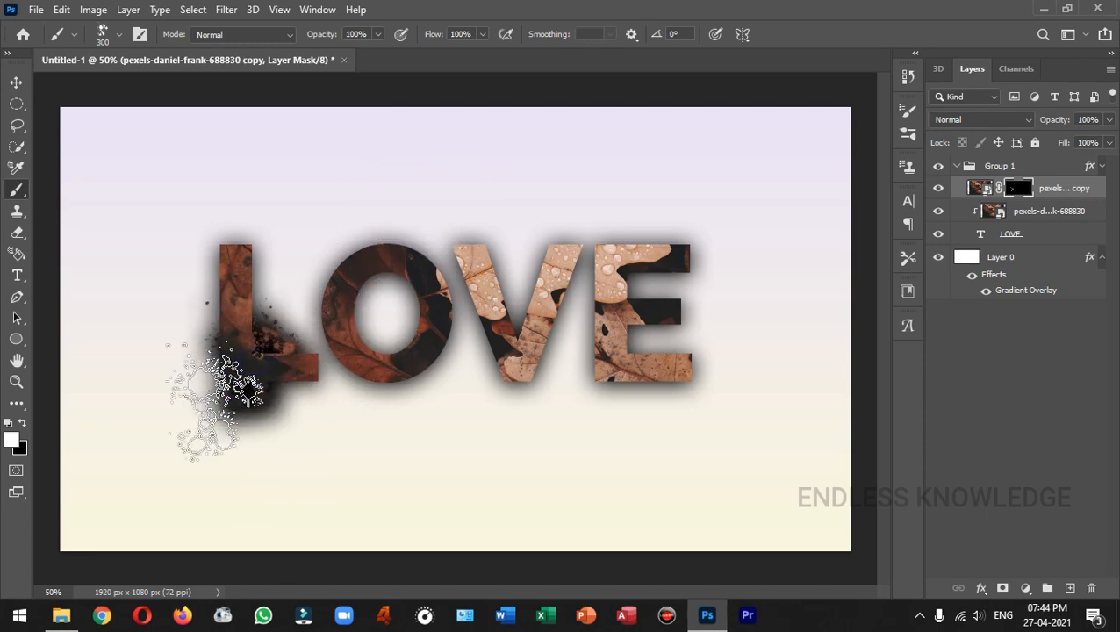
Step: Hide the Drop Shadow effect of the LOVE group and collapse its effects list
{"action": "left_click", "coordinate": [1101, 167]}
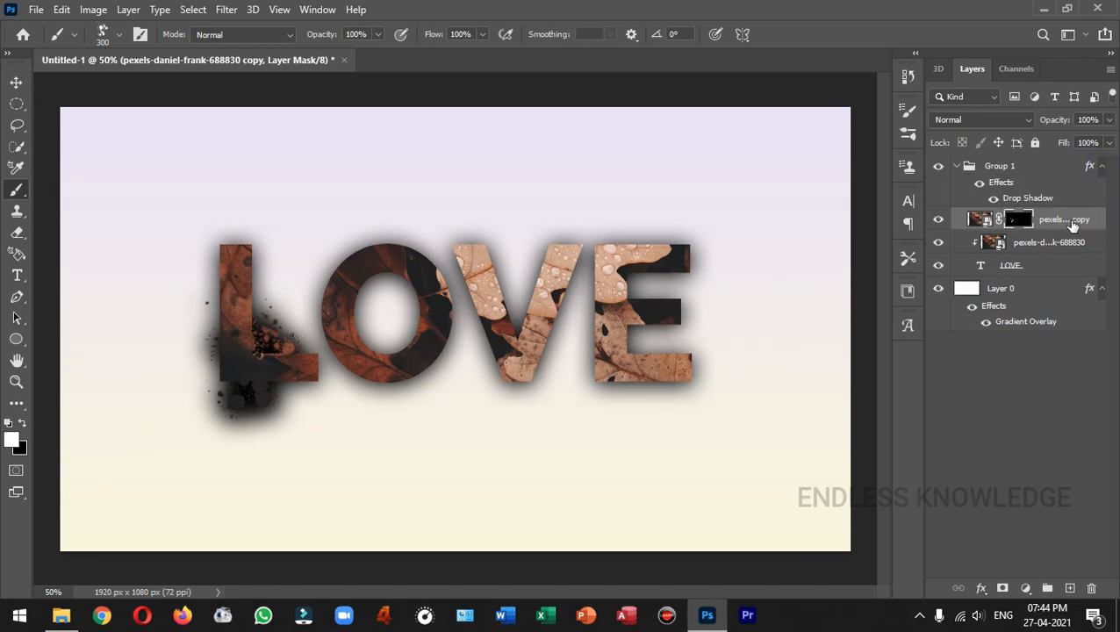
{"action": "left_click", "coordinate": [979, 182]}
{"action": "left_click", "coordinate": [1101, 166]}
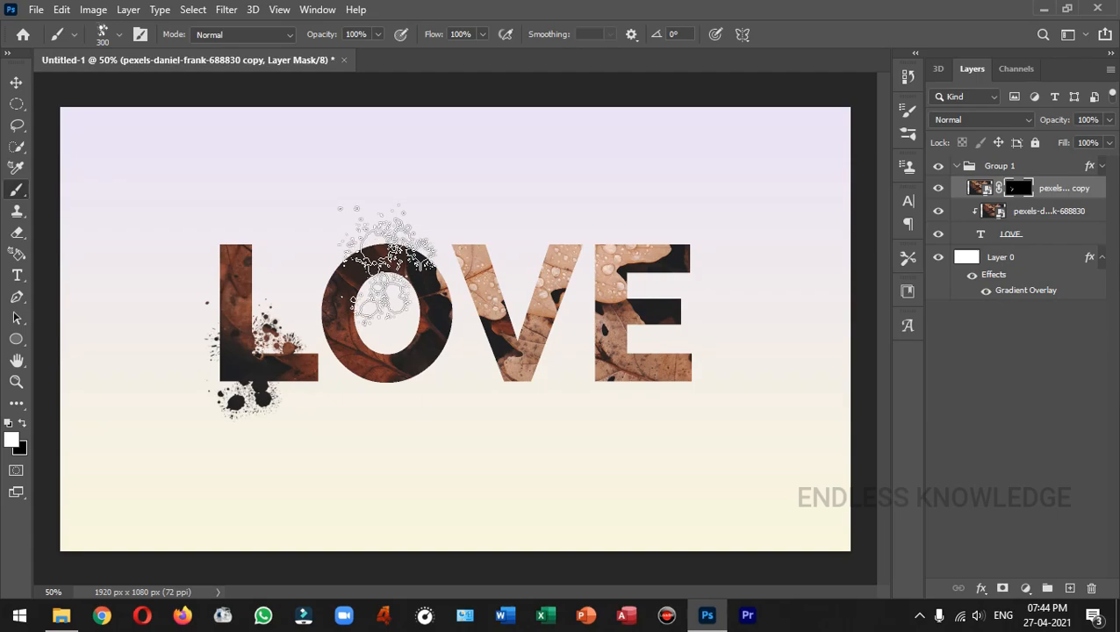
Step: Choose the Paint Splash 3 brush at 200 px and stamp it on the lower arm of the letter E
{"action": "left_click", "coordinate": [119, 37]}
{"action": "scroll", "coordinate": [123, 289], "scroll_direction": "down", "scroll_amount": 2}
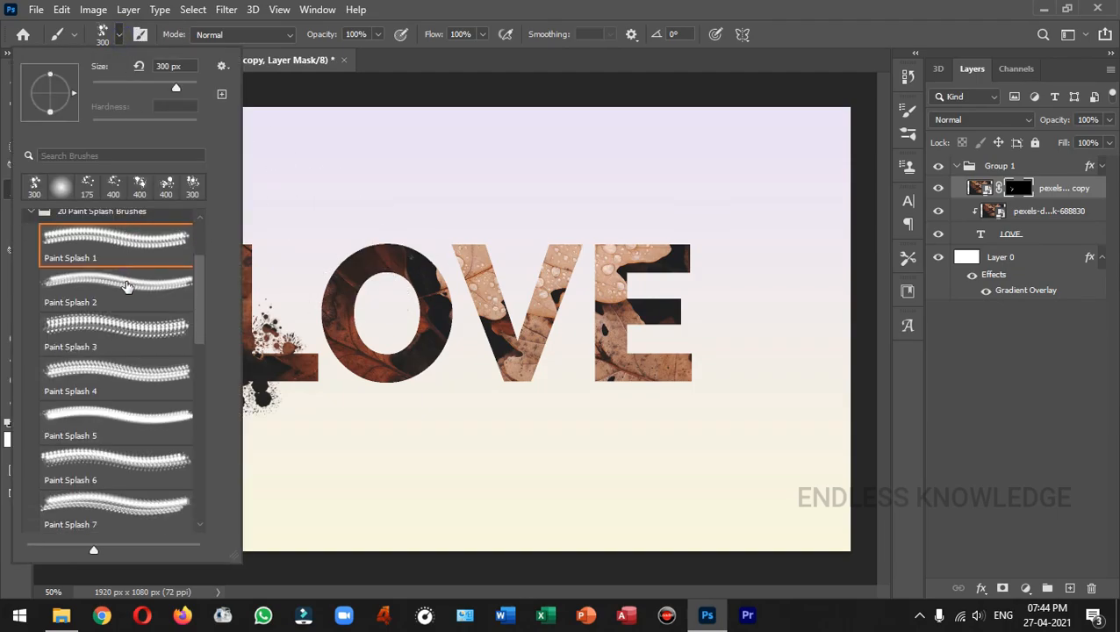
{"action": "left_click", "coordinate": [116, 303]}
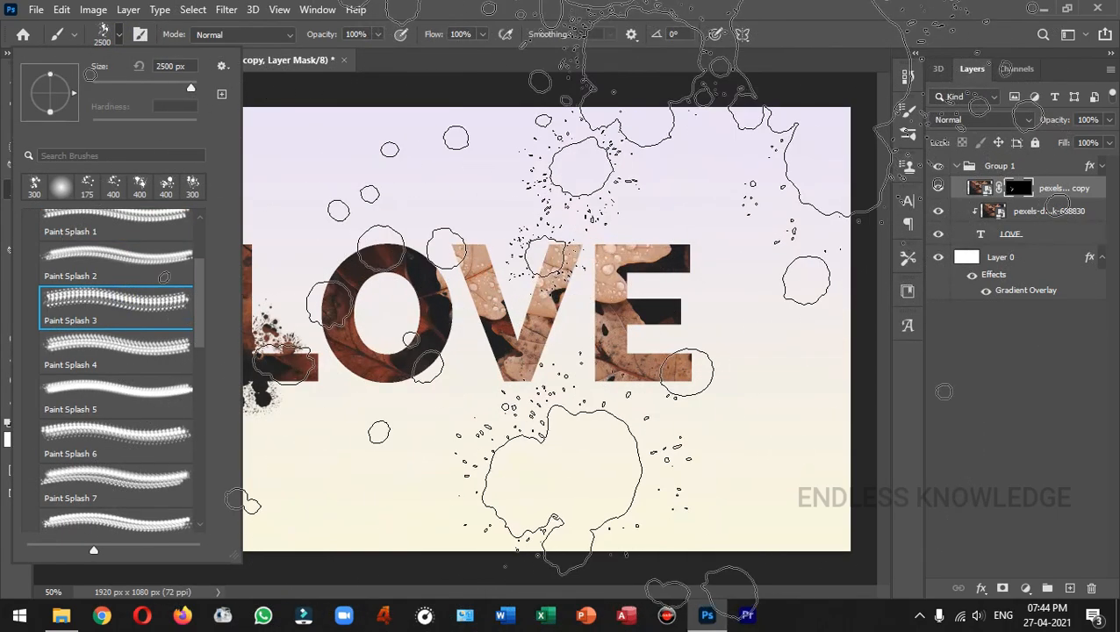
{"action": "left_click", "coordinate": [477, 59]}
{"action": "key", "text": "bracketleft"}
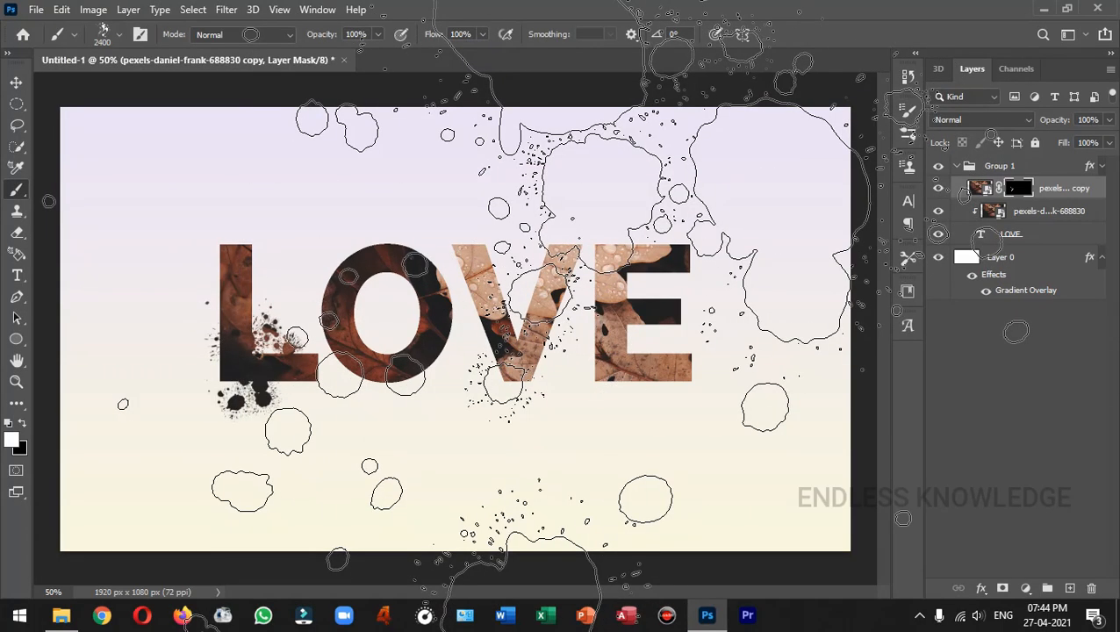
{"action": "key", "text": "bracketleft"}
{"action": "key", "text": "bracketleft"}
{"action": "key", "text": "bracketleft"}
{"action": "key", "text": "bracketleft"}
{"action": "key", "text": "bracketleft"}
{"action": "key", "text": "bracketleft"}
{"action": "key", "text": "bracketleft"}
{"action": "key", "text": "bracketleft"}
{"action": "key", "text": "bracketleft"}
{"action": "key", "text": "bracketleft"}
{"action": "key", "text": "bracketleft"}
{"action": "key", "text": "bracketleft"}
{"action": "key", "text": "bracketleft"}
{"action": "key", "text": "bracketleft"}
{"action": "key", "text": "bracketleft"}
{"action": "key", "text": "bracketleft"}
{"action": "key", "text": "bracketleft"}
{"action": "key", "text": "bracketleft"}
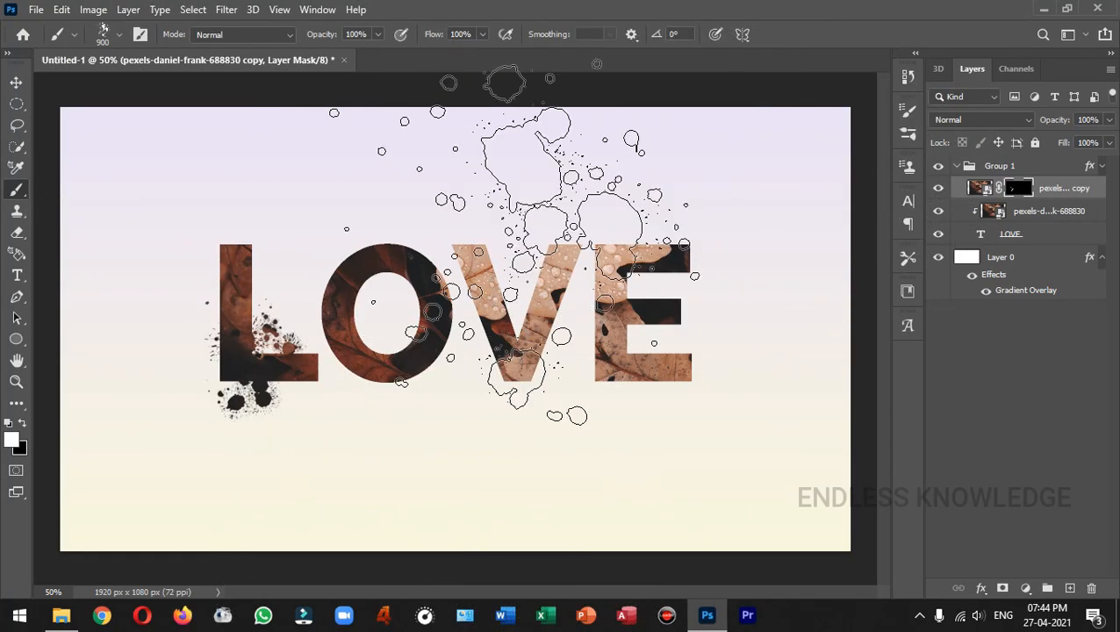
{"action": "key", "text": "bracketleft"}
{"action": "key", "text": "bracketleft"}
{"action": "key", "text": "bracketleft"}
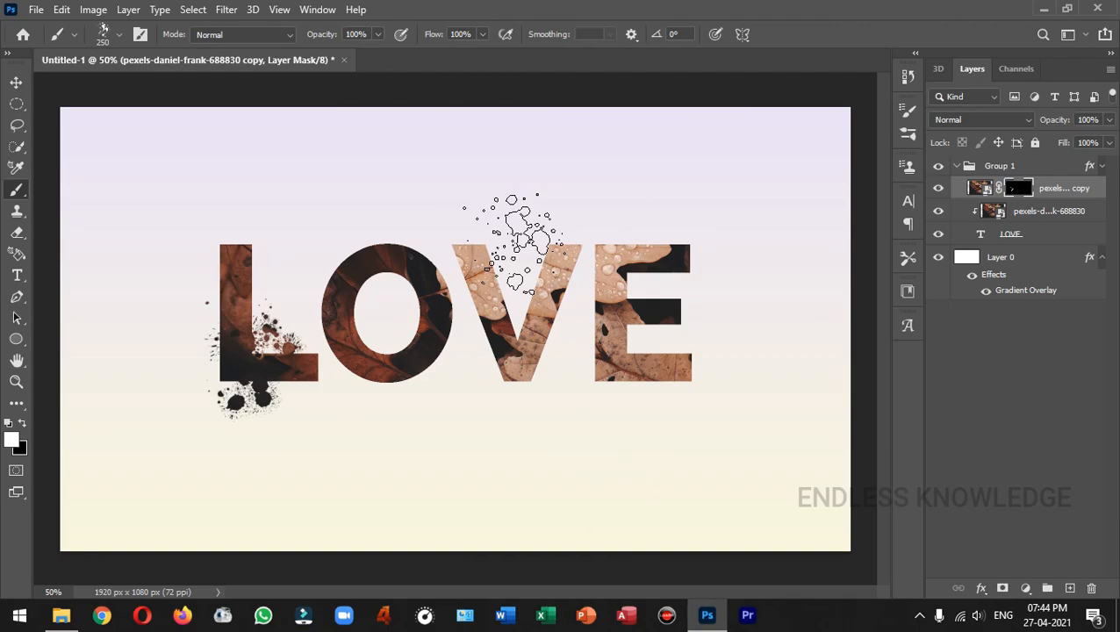
{"action": "key", "text": "bracketleft"}
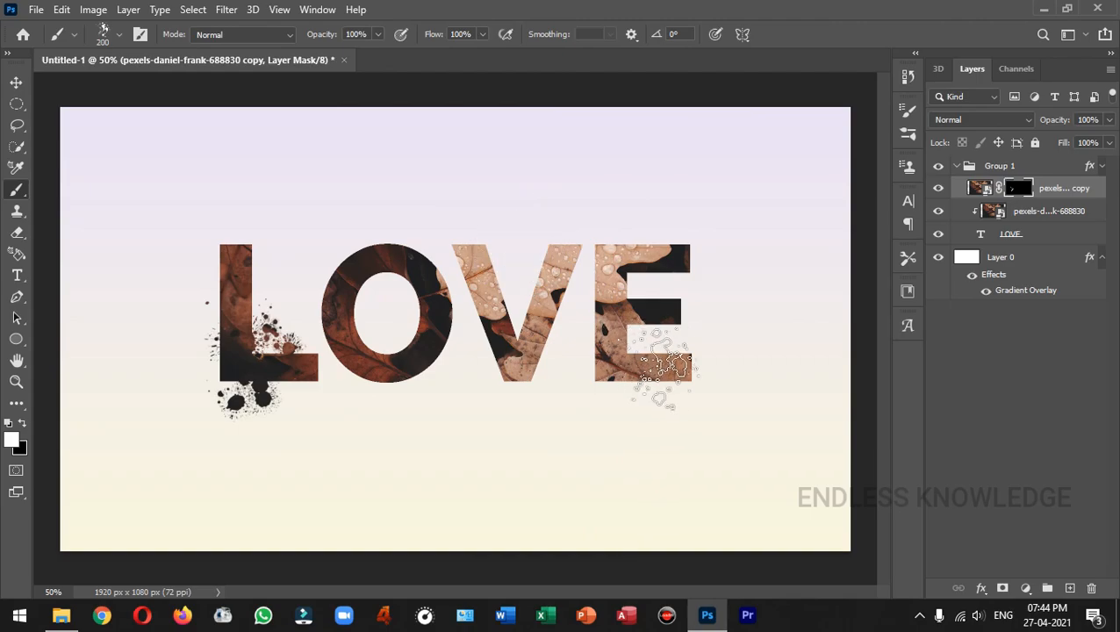
{"action": "left_click", "coordinate": [674, 364]}
Step: Stamp more splashes around the edges of the LOVE letters on the mask, using other Paint Splash brushes
{"action": "left_click", "coordinate": [120, 35]}
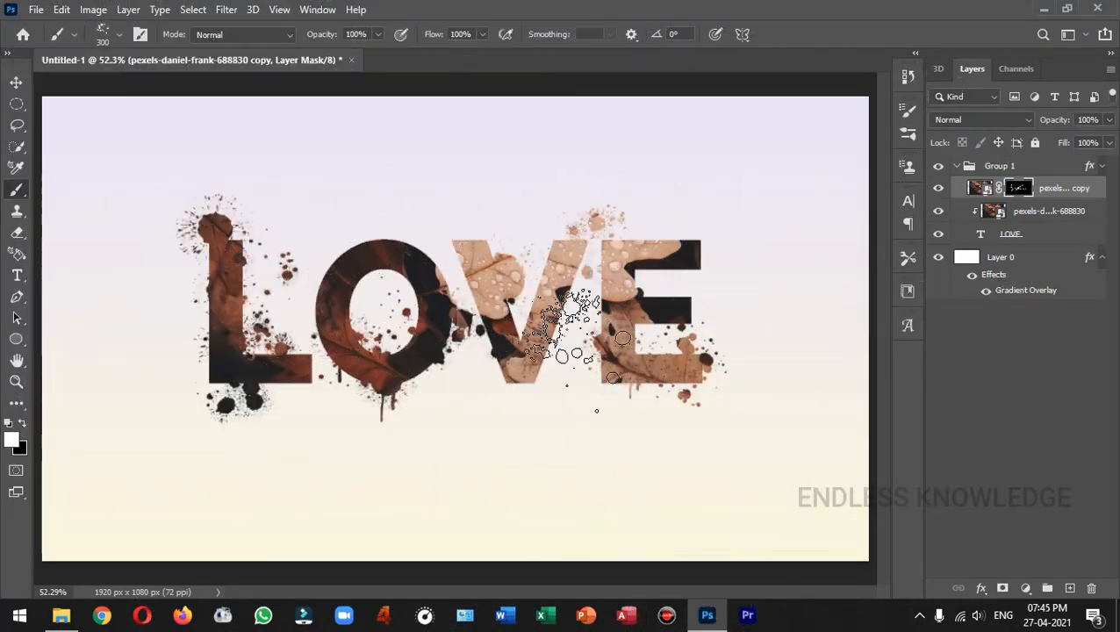
{"action": "left_click", "coordinate": [458, 230]}
{"action": "left_click", "coordinate": [119, 35]}
{"action": "left_click", "coordinate": [734, 272]}
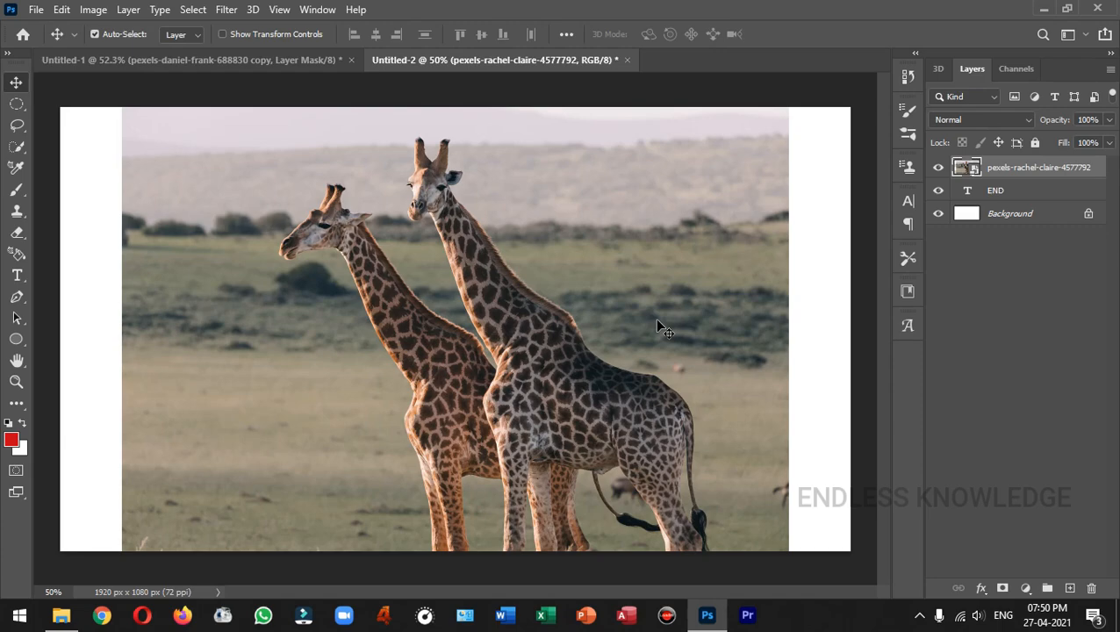
Step: Clip the giraffe photo to the END text in the Untitled-2 document and shift the photo left within the letters
{"action": "right_click", "coordinate": [1101, 170]}
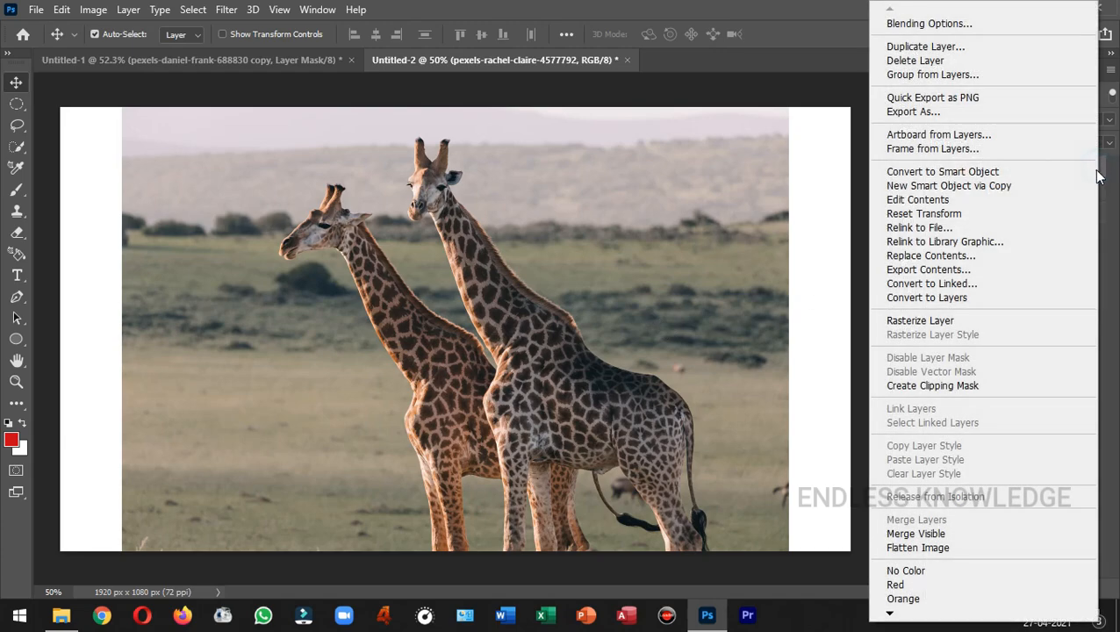
{"action": "left_click", "coordinate": [976, 388]}
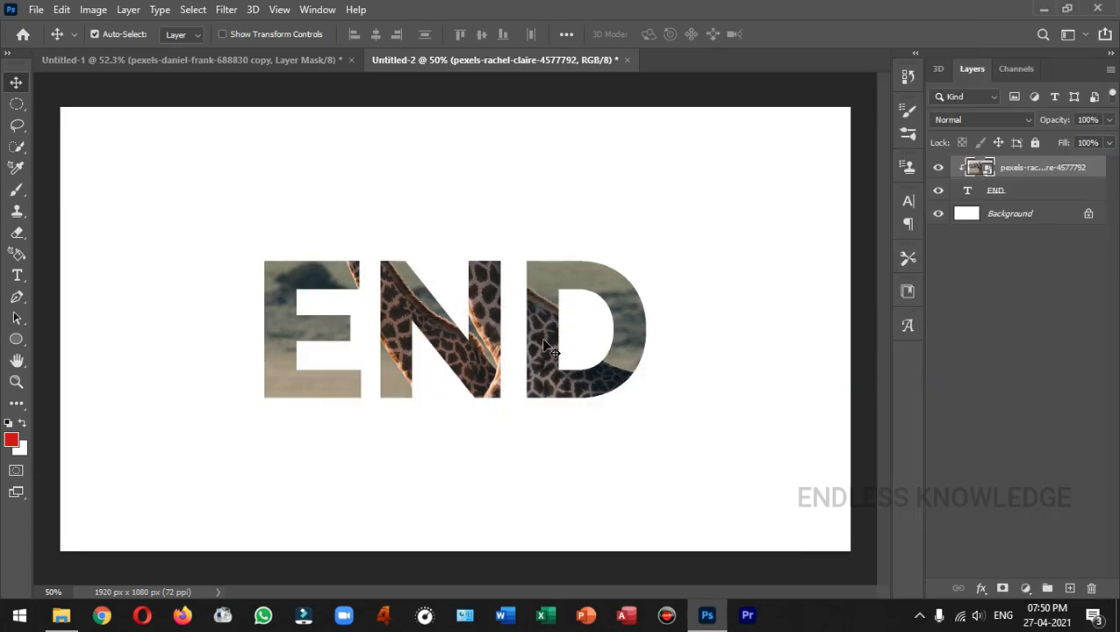
{"action": "left_click_drag", "start_coordinate": [544, 345], "coordinate": [490, 345]}
{"action": "key", "text": "ctrl"}
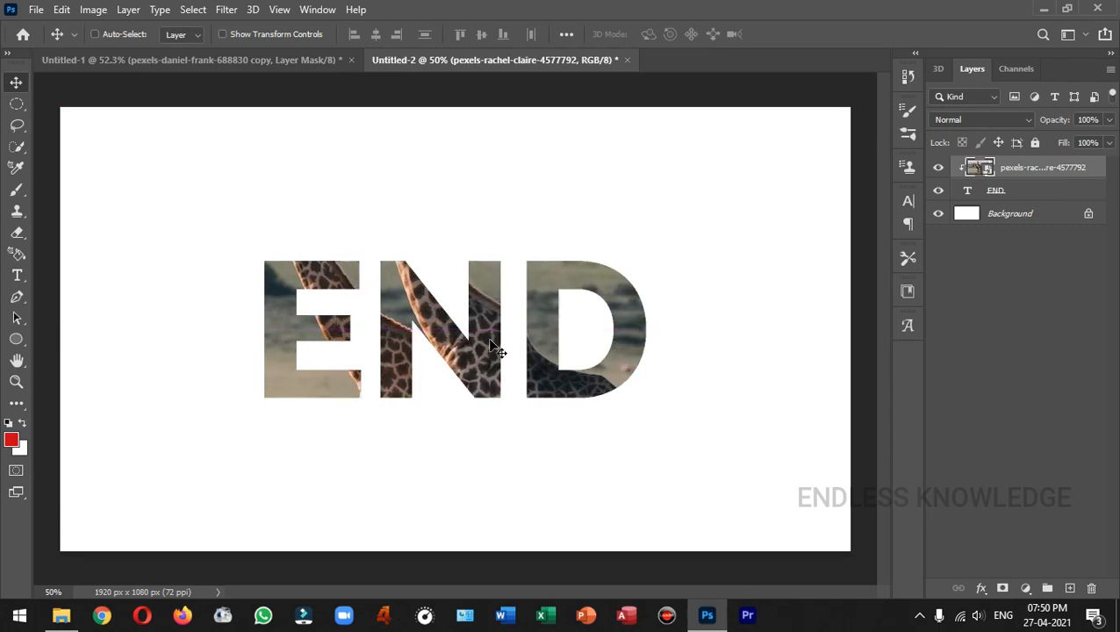
{"action": "key", "text": "ctrl+t"}
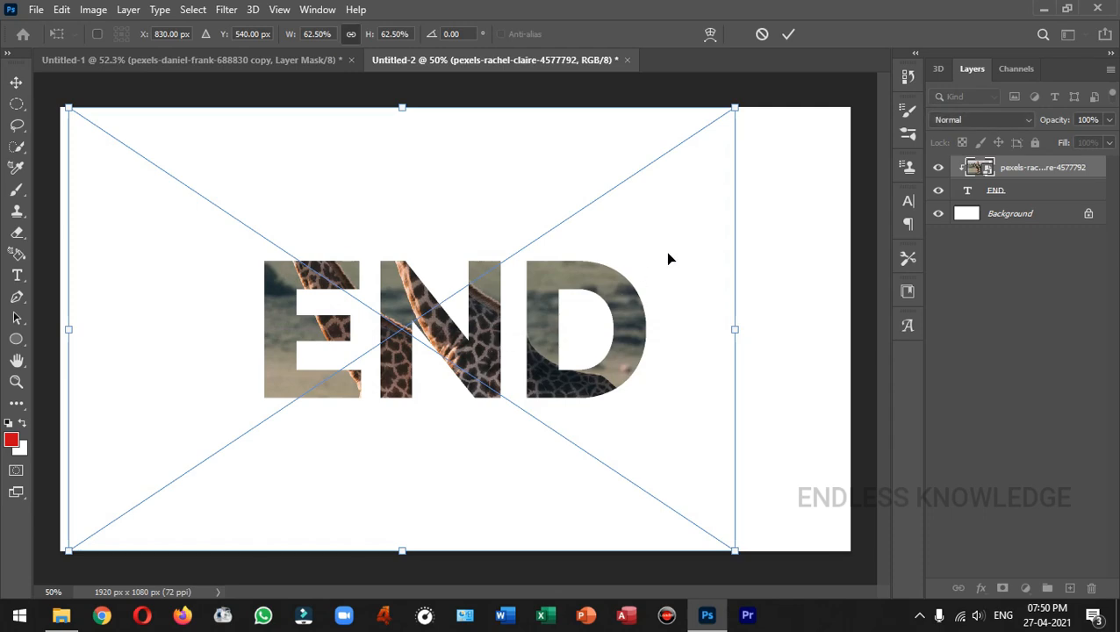
{"action": "left_click", "coordinate": [787, 37]}
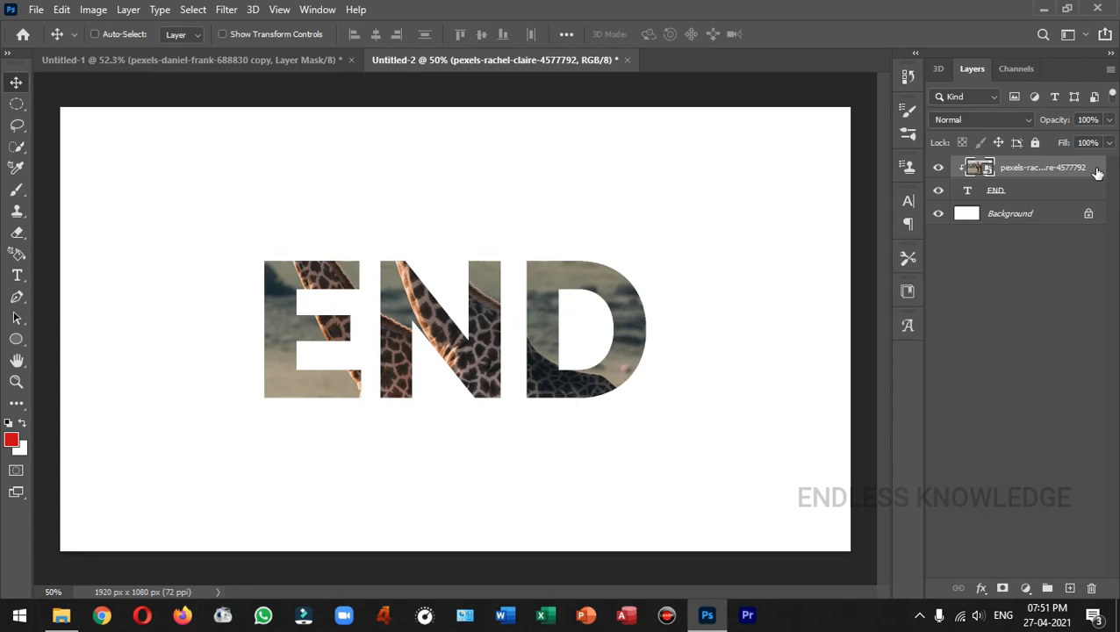
Step: Duplicate the giraffe photo layer and quick-select the left giraffe's head and the top of its neck on the copy
{"action": "key", "text": "ctrl+j"}
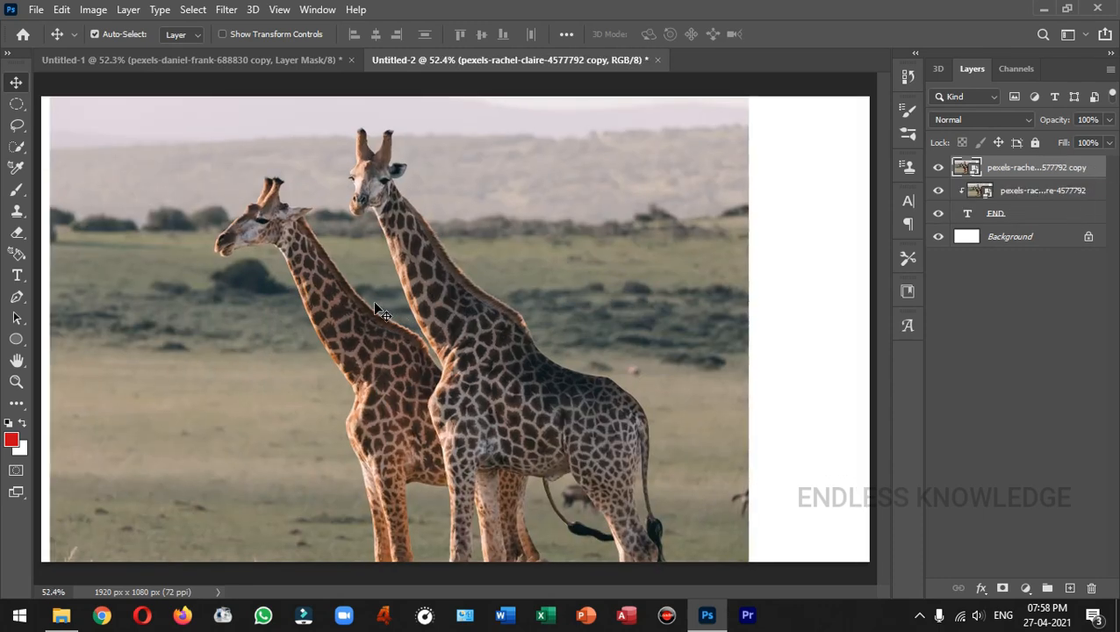
{"action": "key", "text": "w"}
{"action": "mouse_move", "coordinate": [257, 226]}
{"action": "left_mouse_down"}
{"action": "mouse_move", "coordinate": [274, 224]}
{"action": "mouse_move", "coordinate": [310, 277]}
{"action": "left_mouse_up"}
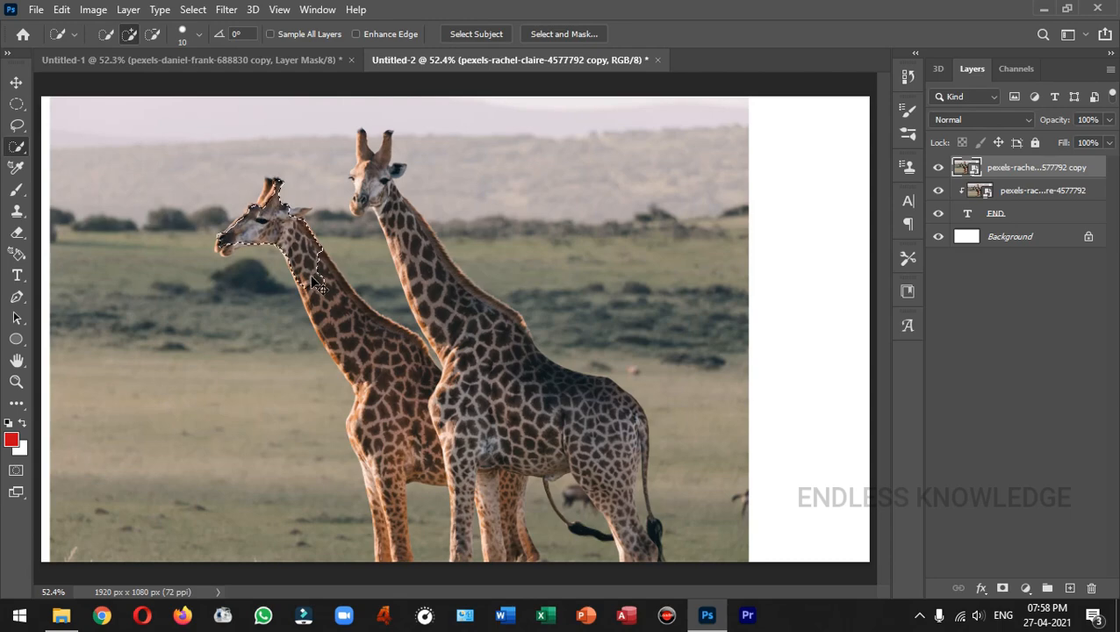
Step: Extend the selection over the left giraffe's horns, muzzle, ear and upper neck, and turn it into a layer mask on the copy
{"action": "key", "text": "ctrl+plus"}
{"action": "key", "text": "ctrl+plus"}
{"action": "key", "text": "ctrl+plus"}
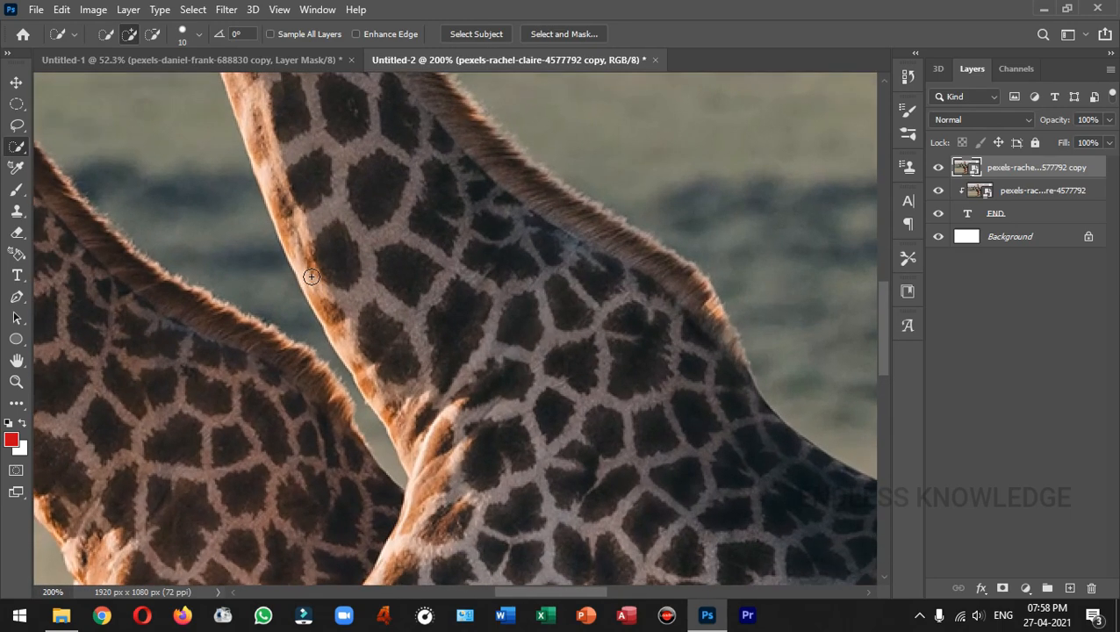
{"action": "left_click_drag", "start_coordinate": [188, 246], "coordinate": [440, 421]}
{"action": "left_click_drag", "start_coordinate": [410, 327], "coordinate": [476, 375]}
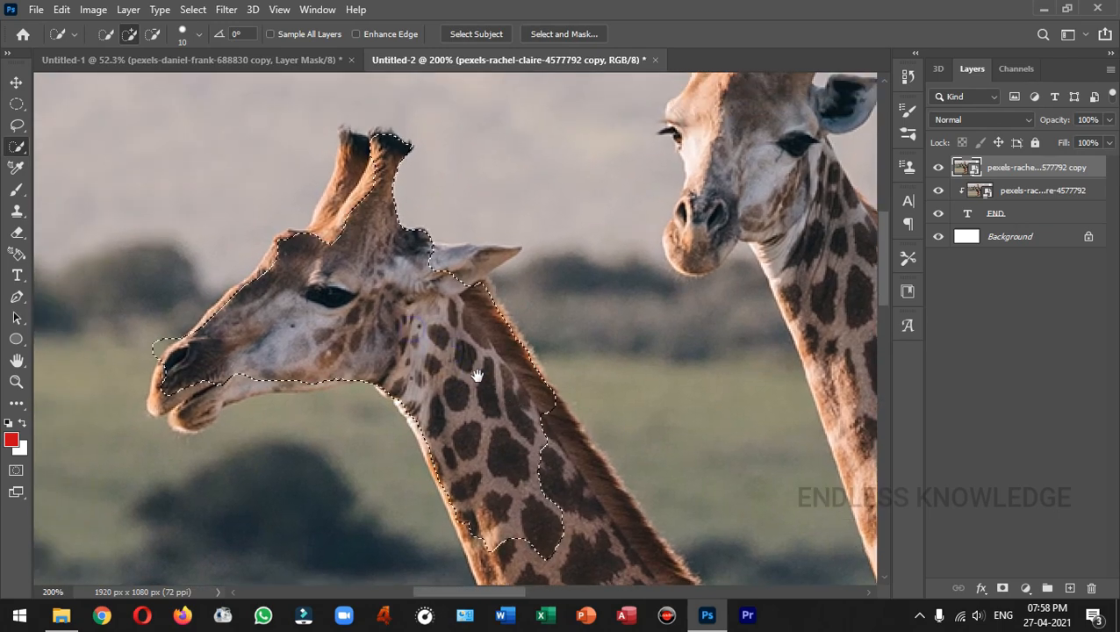
{"action": "left_click_drag", "start_coordinate": [323, 299], "coordinate": [362, 365]}
{"action": "left_click", "coordinate": [365, 312]}
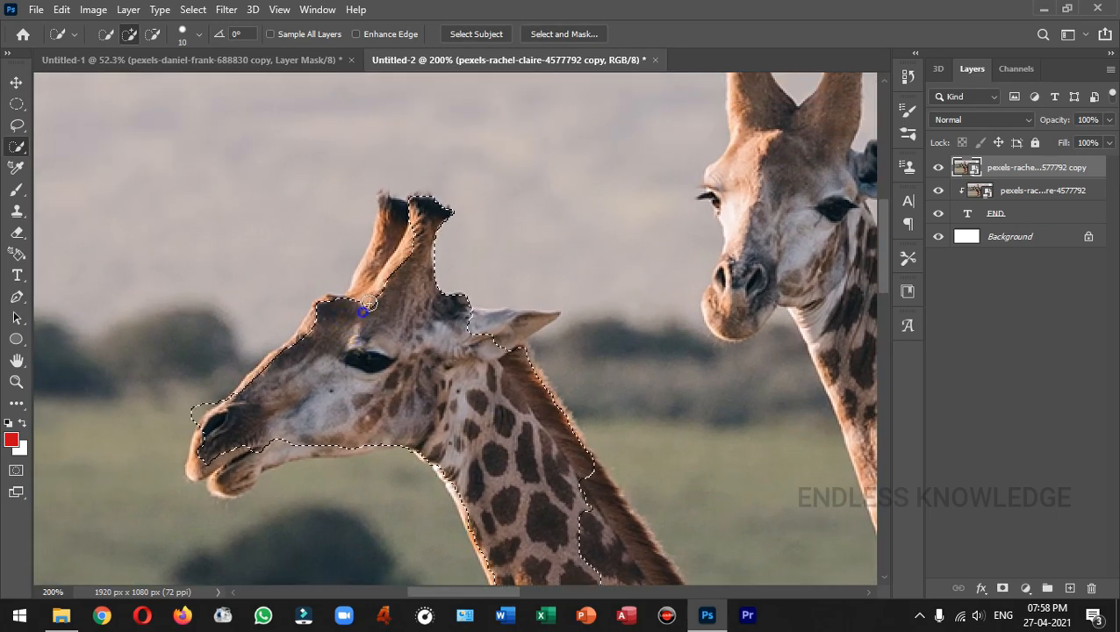
{"action": "left_click_drag", "start_coordinate": [351, 483], "coordinate": [401, 448]}
{"action": "left_click_drag", "start_coordinate": [401, 448], "coordinate": [295, 263]}
{"action": "left_click_drag", "start_coordinate": [457, 404], "coordinate": [357, 337]}
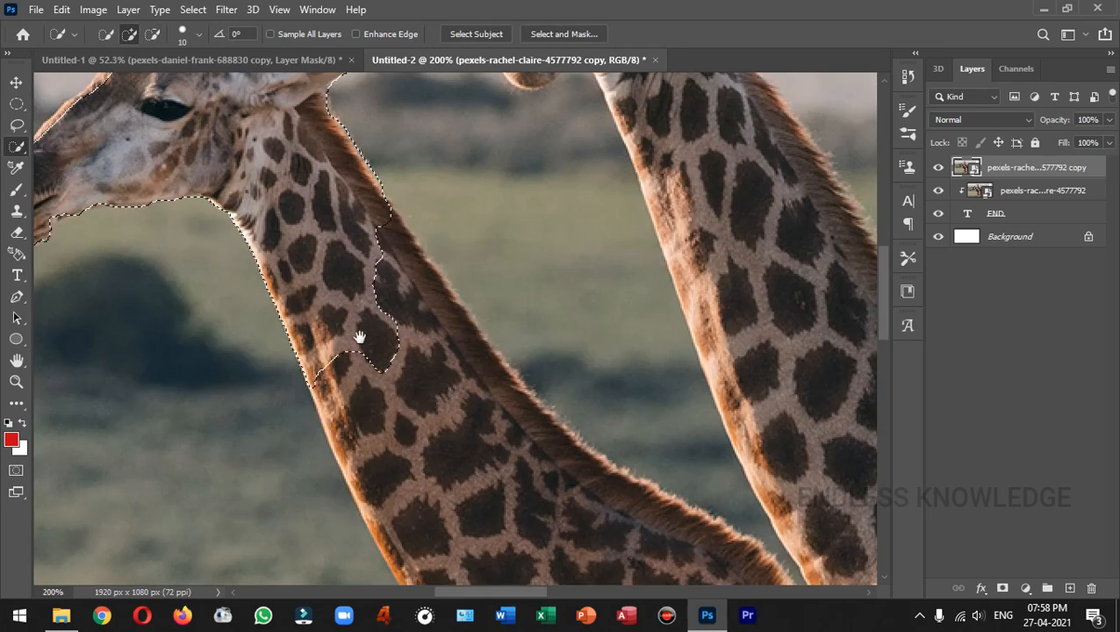
{"action": "left_click_drag", "start_coordinate": [175, 202], "coordinate": [388, 409]}
{"action": "left_click", "coordinate": [272, 370]}
{"action": "key", "text": "ctrl+0"}
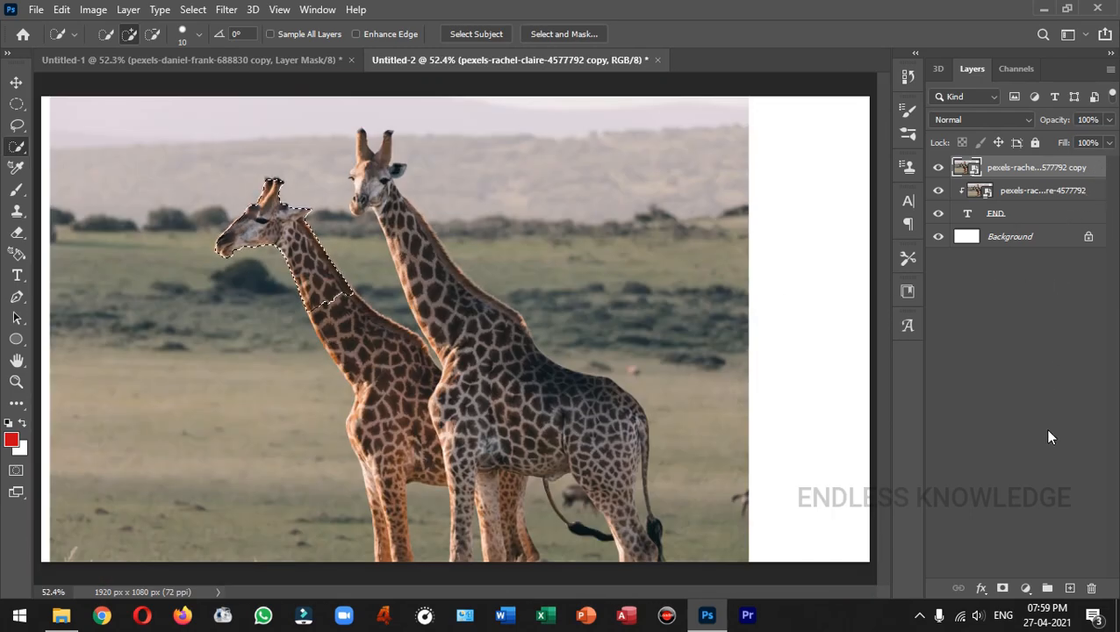
{"action": "left_click", "coordinate": [1004, 588]}
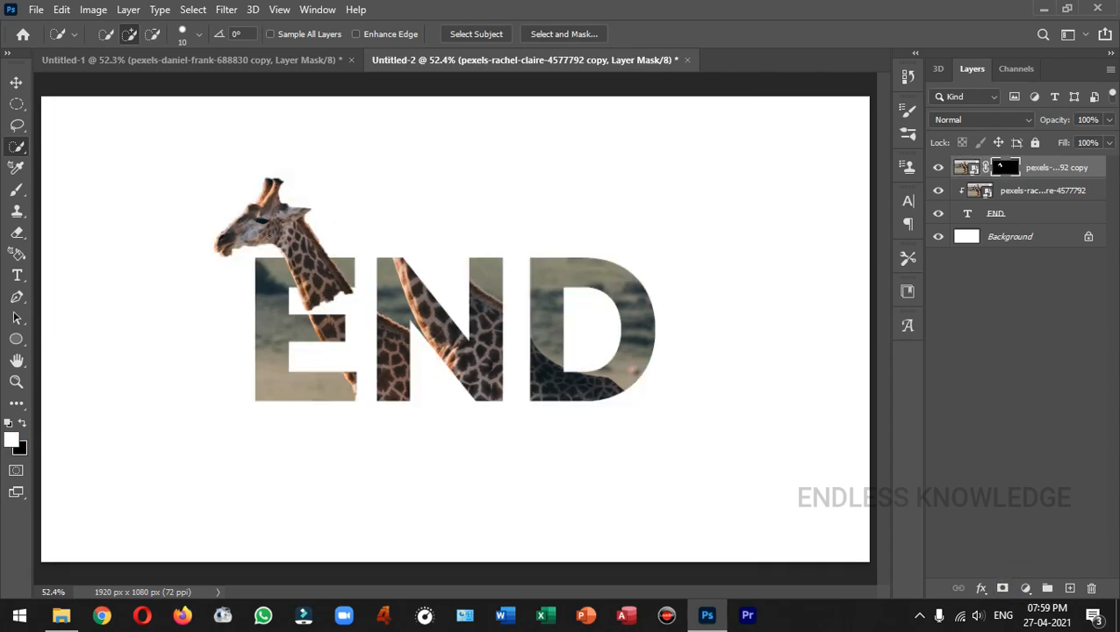
Step: Choose the Soft Round brush from the General Brushes set for the Brush tool
{"action": "key", "text": "b"}
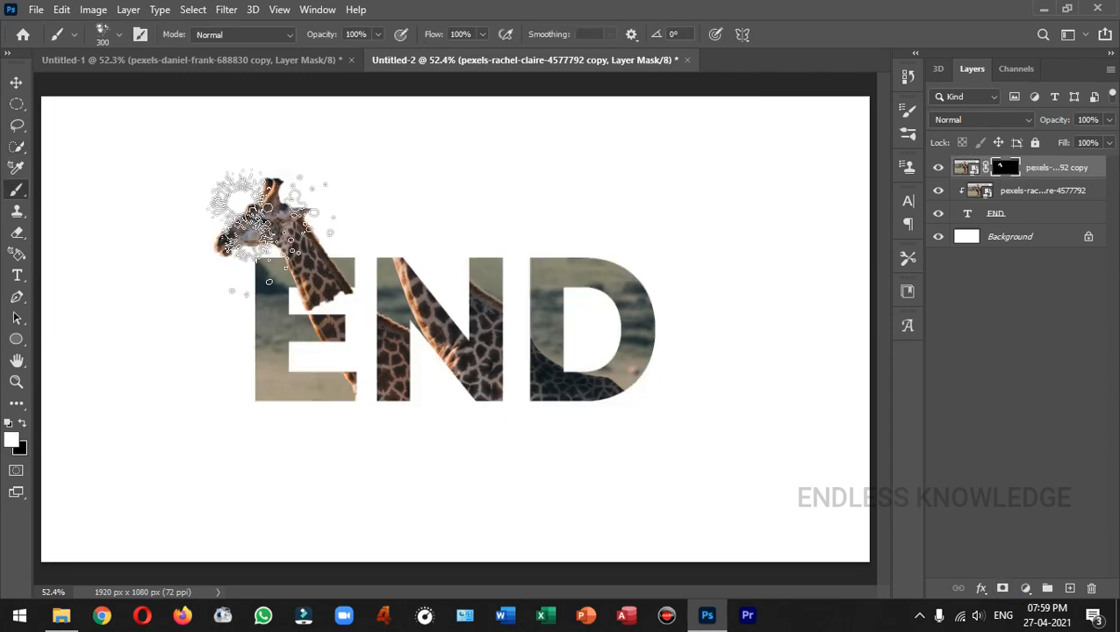
{"action": "left_click", "coordinate": [118, 37]}
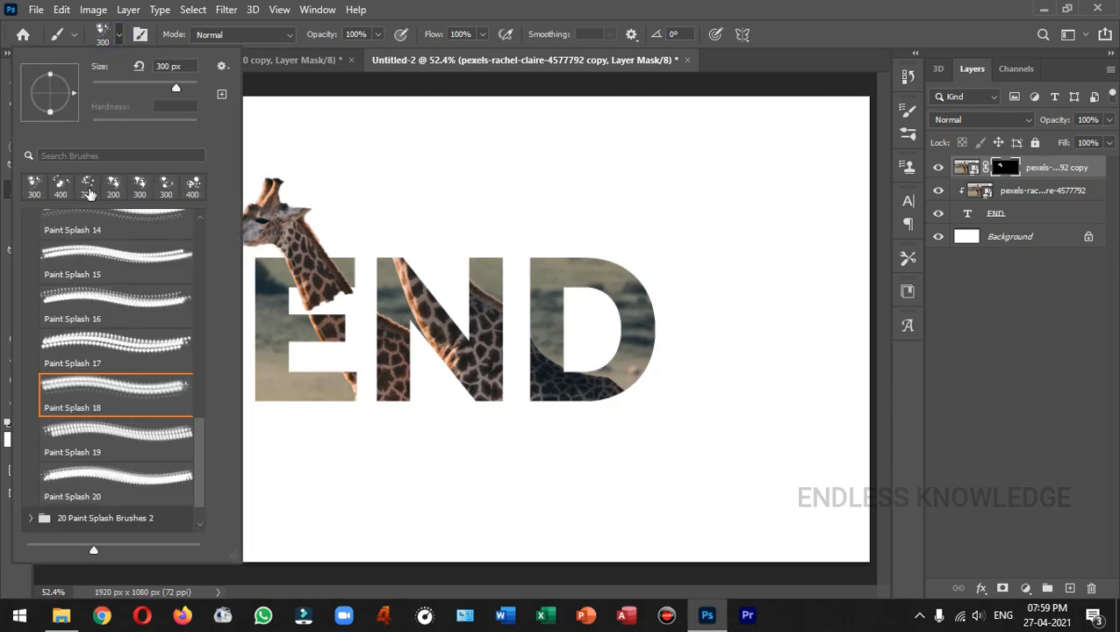
{"action": "scroll", "coordinate": [117, 277], "scroll_direction": "up", "scroll_amount": 2}
{"action": "scroll", "coordinate": [117, 277], "scroll_direction": "up", "scroll_amount": 1}
{"action": "left_click_drag", "start_coordinate": [201, 386], "coordinate": [209, 224]}
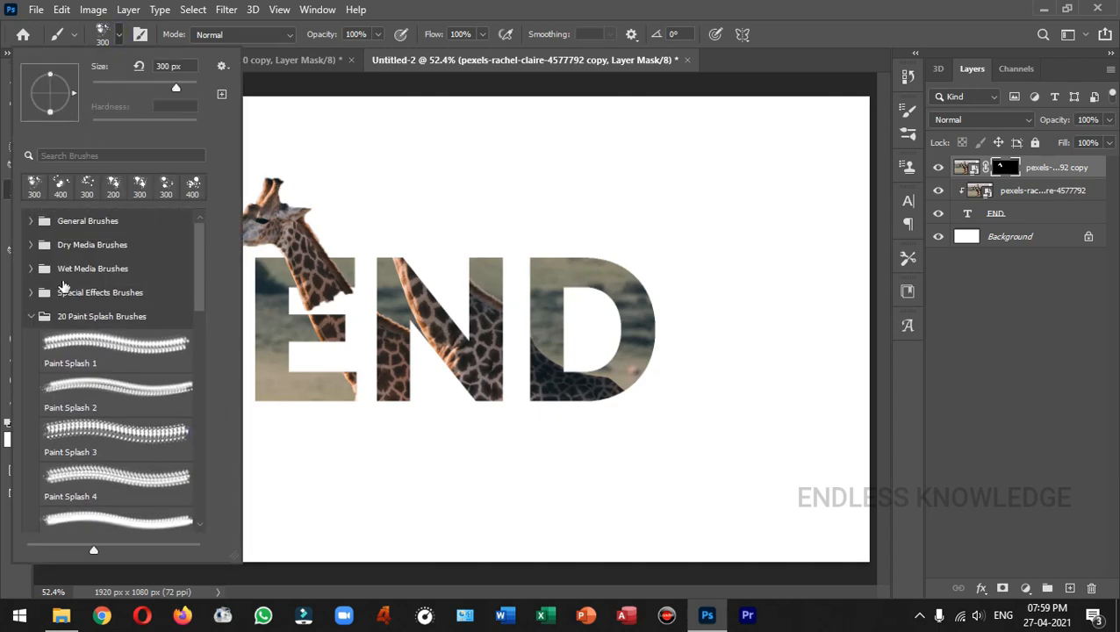
{"action": "left_click", "coordinate": [31, 221]}
{"action": "left_click", "coordinate": [94, 252]}
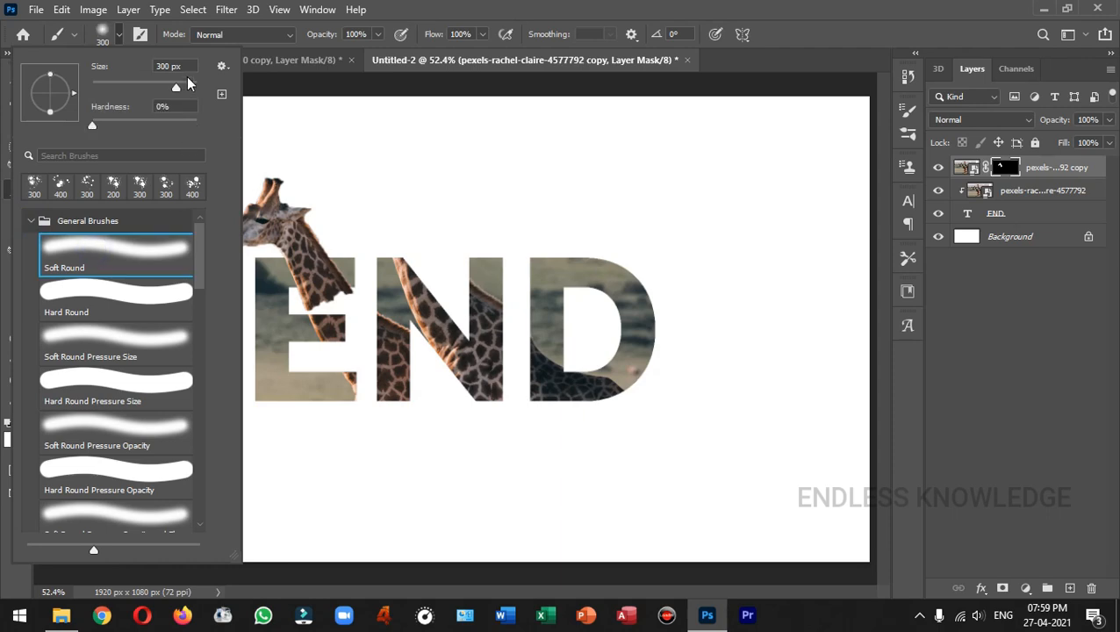
{"action": "left_click", "coordinate": [118, 37]}
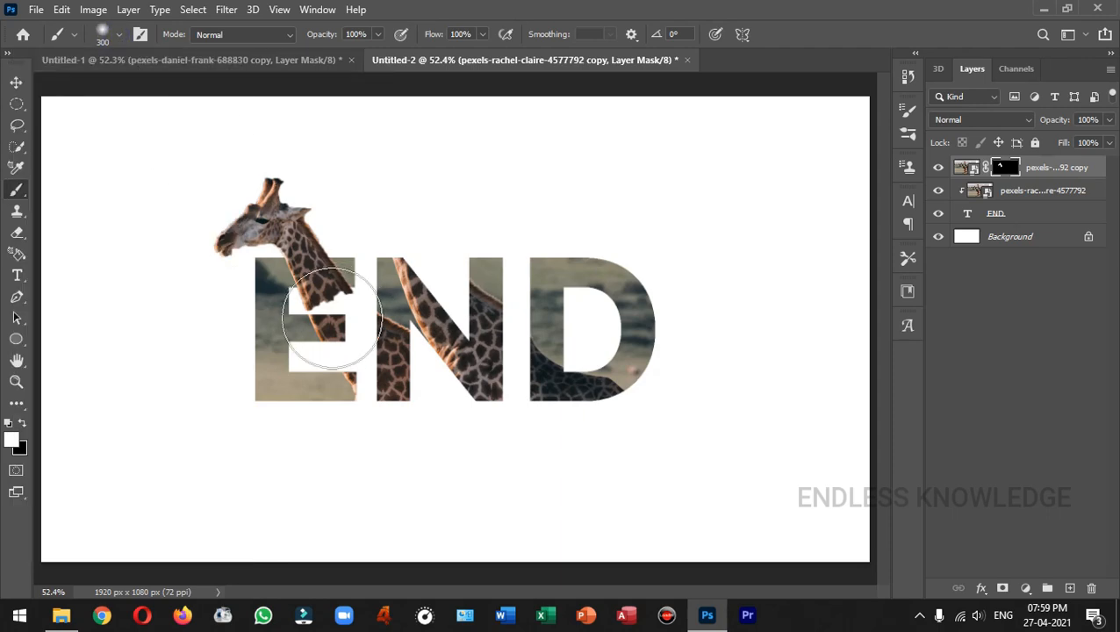
Step: With a 125 px brush and black, paint out the neck's ragged end below the E's upper bar on the mask
{"action": "key", "text": "bracketleft"}
{"action": "key", "text": "bracketleft"}
{"action": "key", "text": "bracketleft"}
{"action": "key", "text": "bracketleft"}
{"action": "key", "text": "bracketleft"}
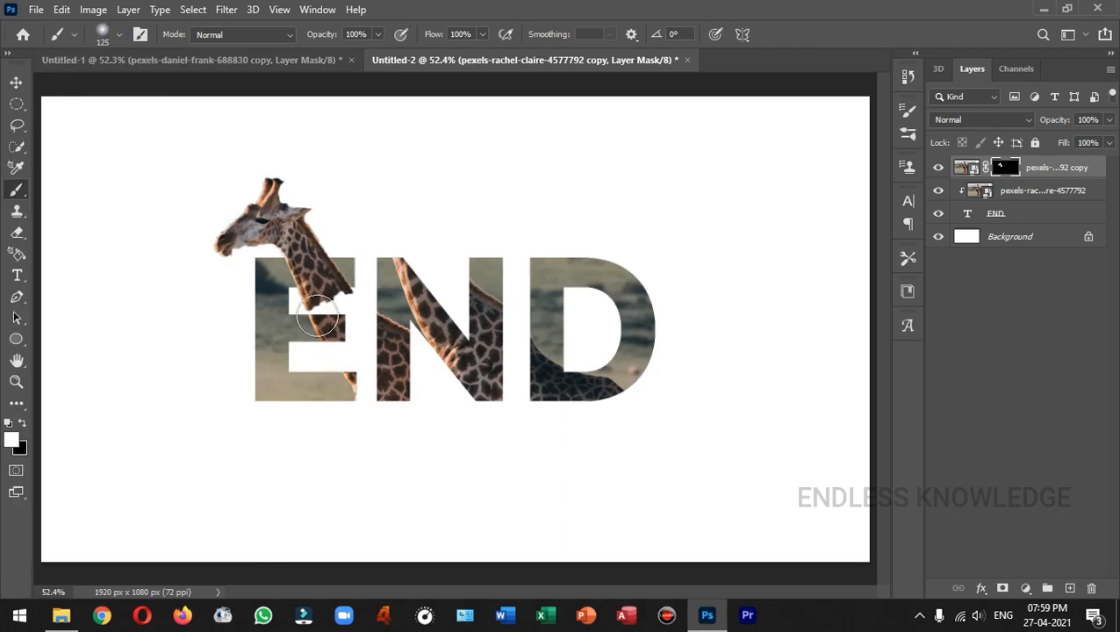
{"action": "mouse_move", "coordinate": [303, 306]}
{"action": "left_mouse_down"}
{"action": "mouse_move", "coordinate": [355, 305]}
{"action": "mouse_move", "coordinate": [301, 302]}
{"action": "left_mouse_up"}
{"action": "left_click", "coordinate": [22, 424]}
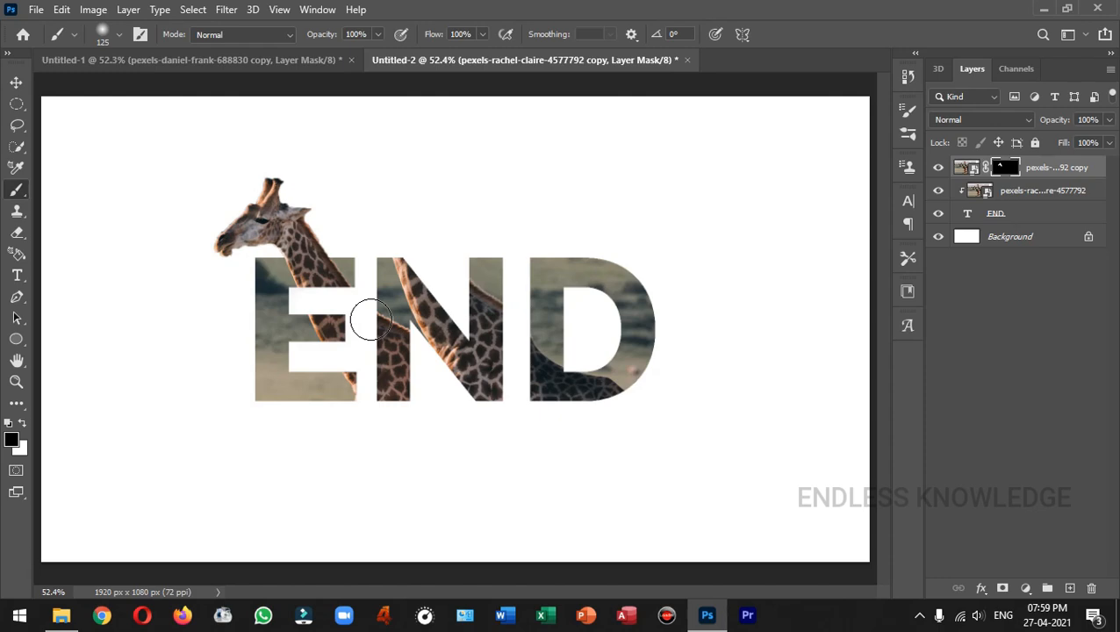
Step: Group the END text layer, the clipped giraffe photo and its masked copy into one layer group
{"action": "left_click", "coordinate": [1079, 216]}
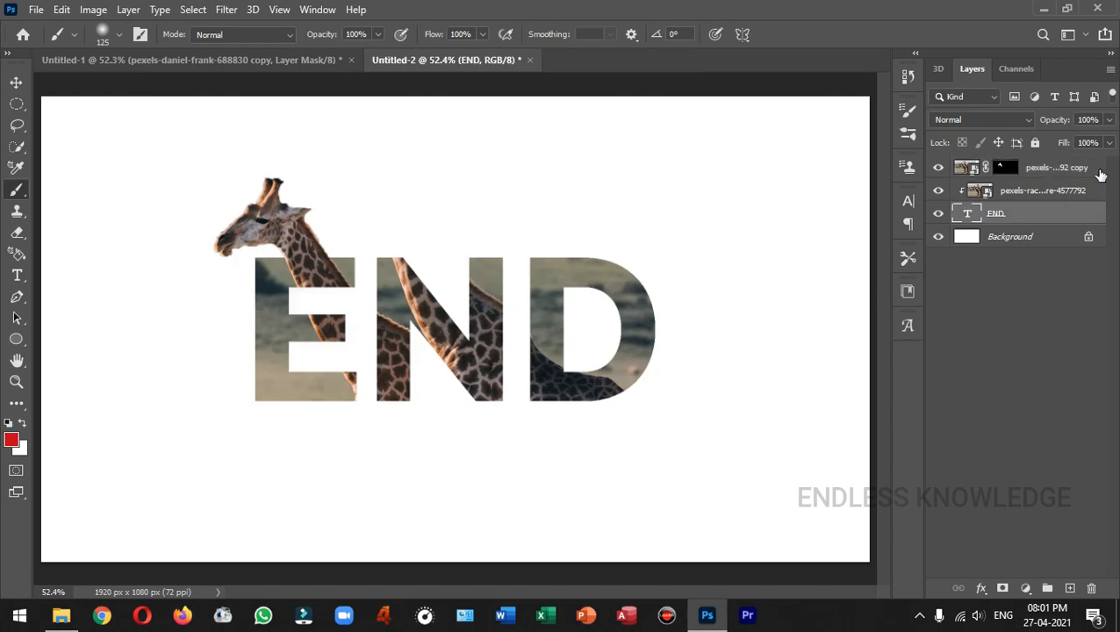
{"action": "left_click", "coordinate": [1099, 172], "text": "shift"}
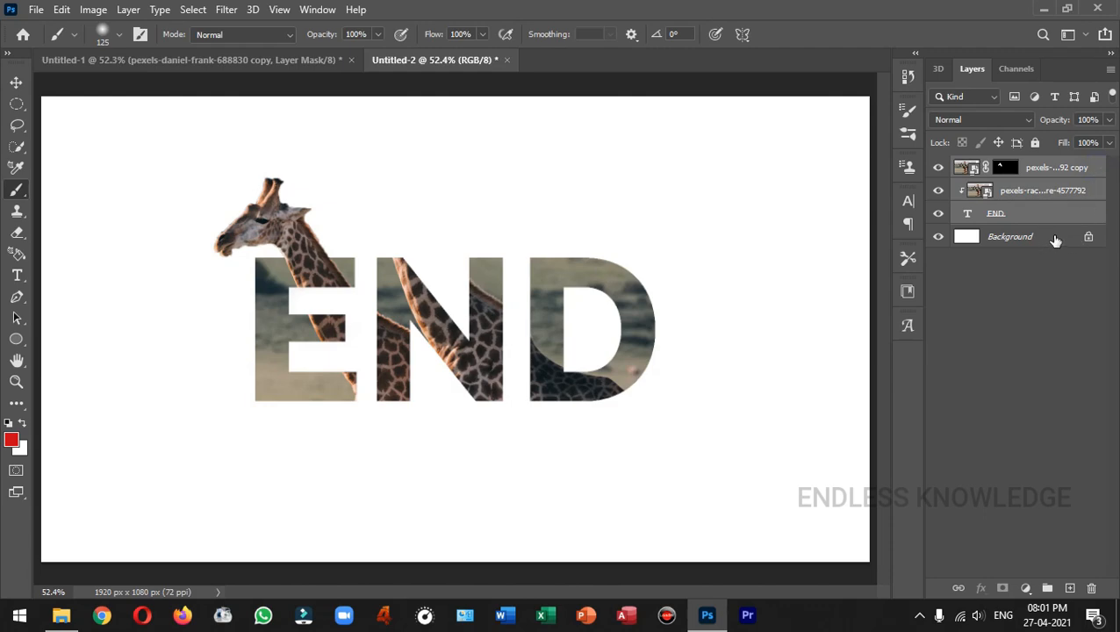
{"action": "key", "text": "ctrl+g"}
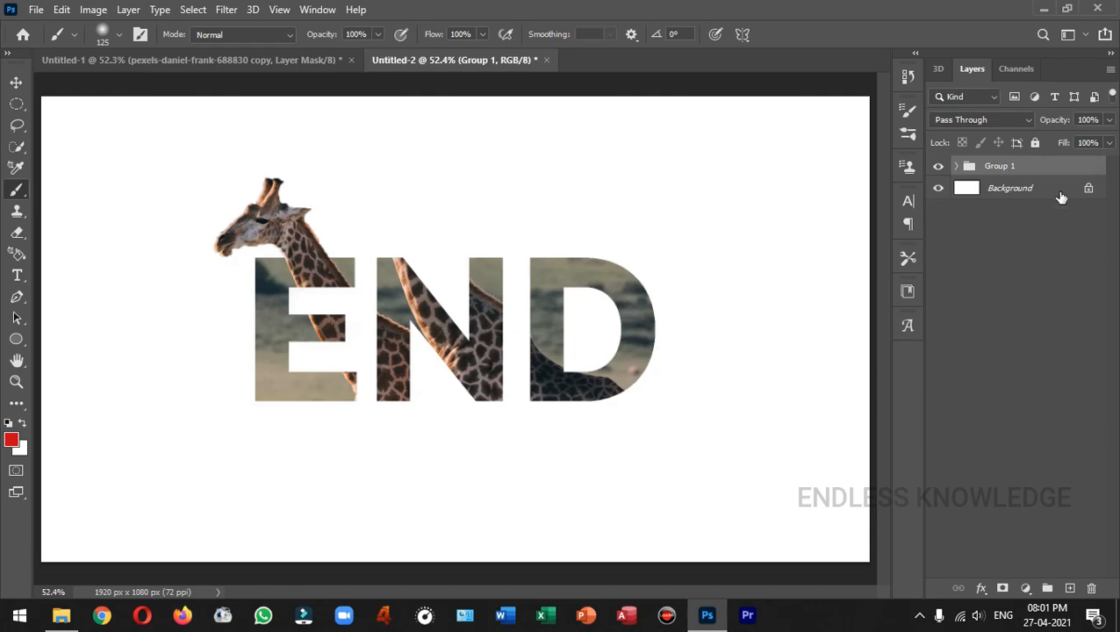
Step: Apply a black Multiply Drop Shadow to the group with 100% opacity, 90° angle, 6 px distance, 4% spread and 62 px size
{"action": "double_click", "coordinate": [1093, 169]}
{"action": "left_click_drag", "start_coordinate": [632, 127], "coordinate": [774, 130]}
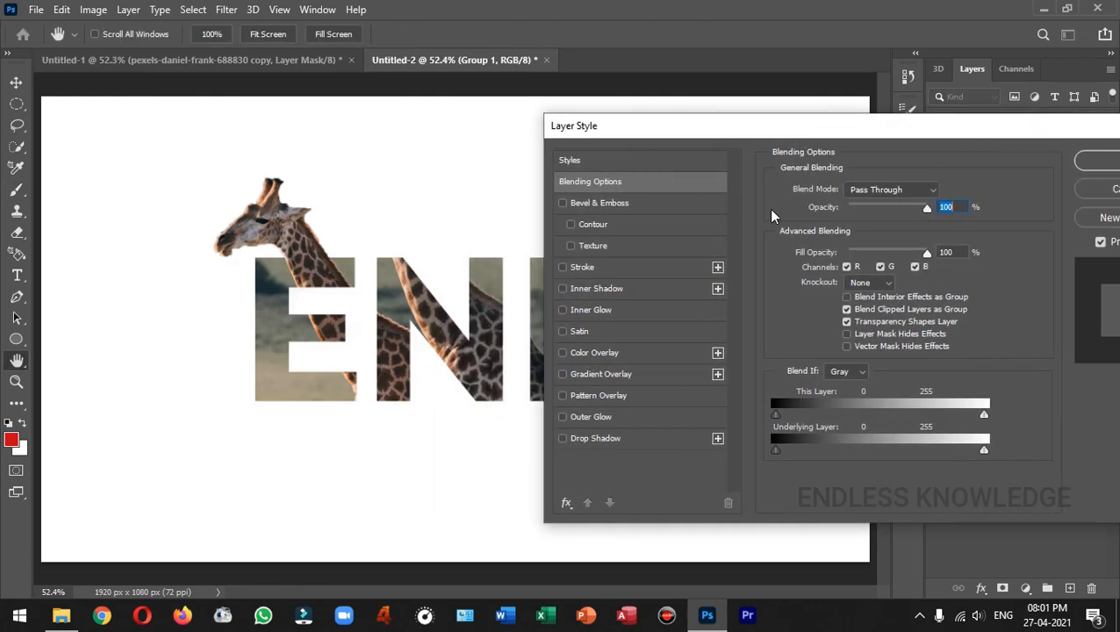
{"action": "left_click", "coordinate": [586, 446]}
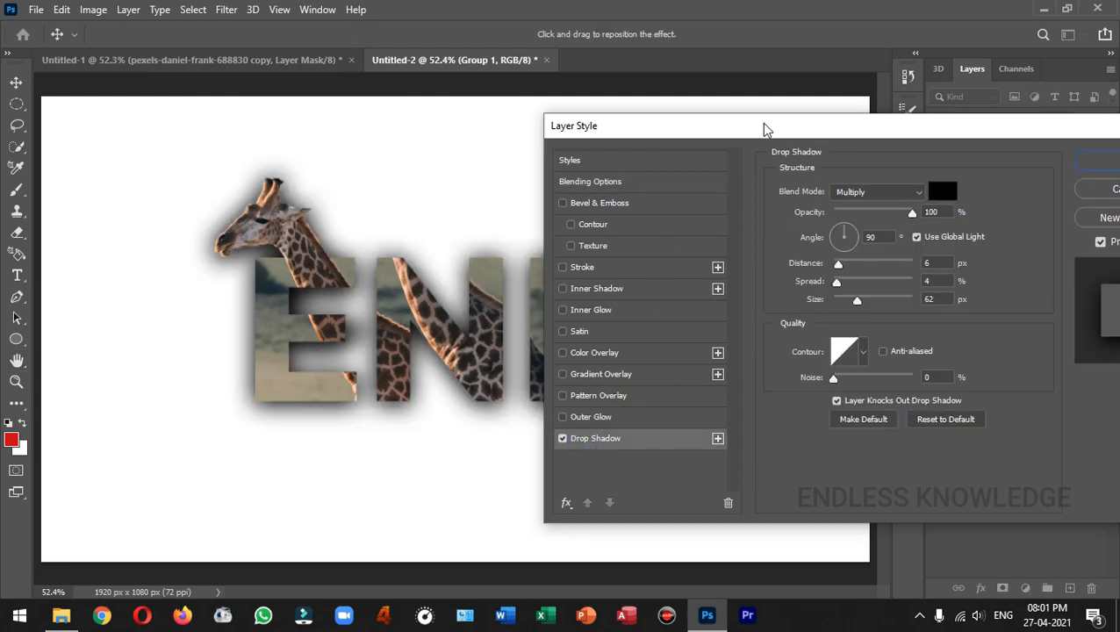
{"action": "left_click_drag", "start_coordinate": [765, 130], "coordinate": [670, 139]}
{"action": "left_click_drag", "start_coordinate": [928, 138], "coordinate": [800, 137]}
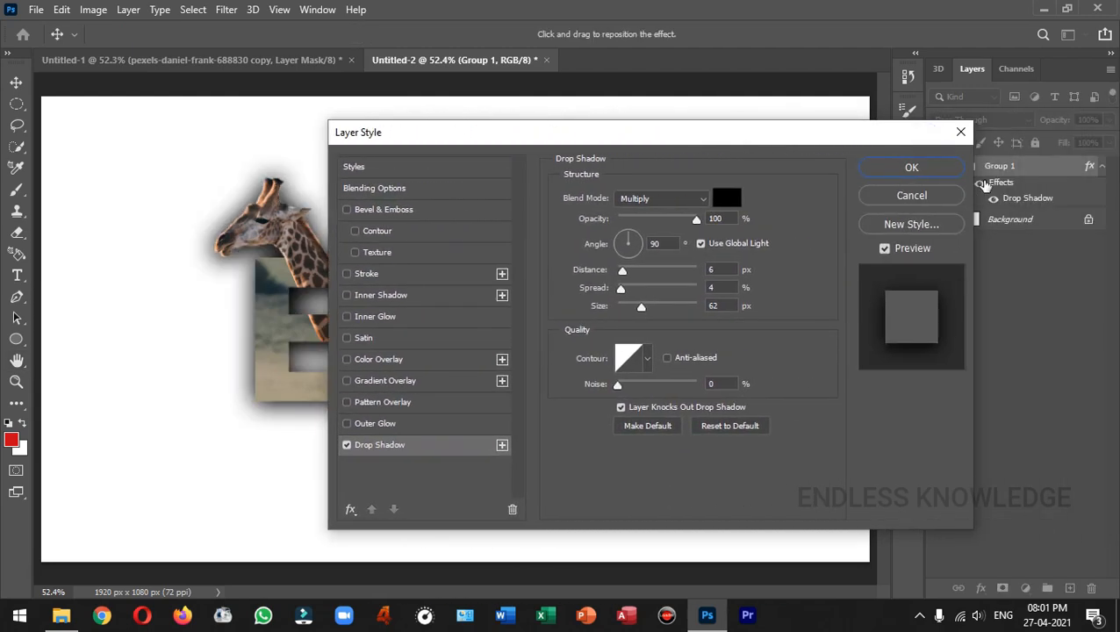
{"action": "left_click", "coordinate": [930, 168]}
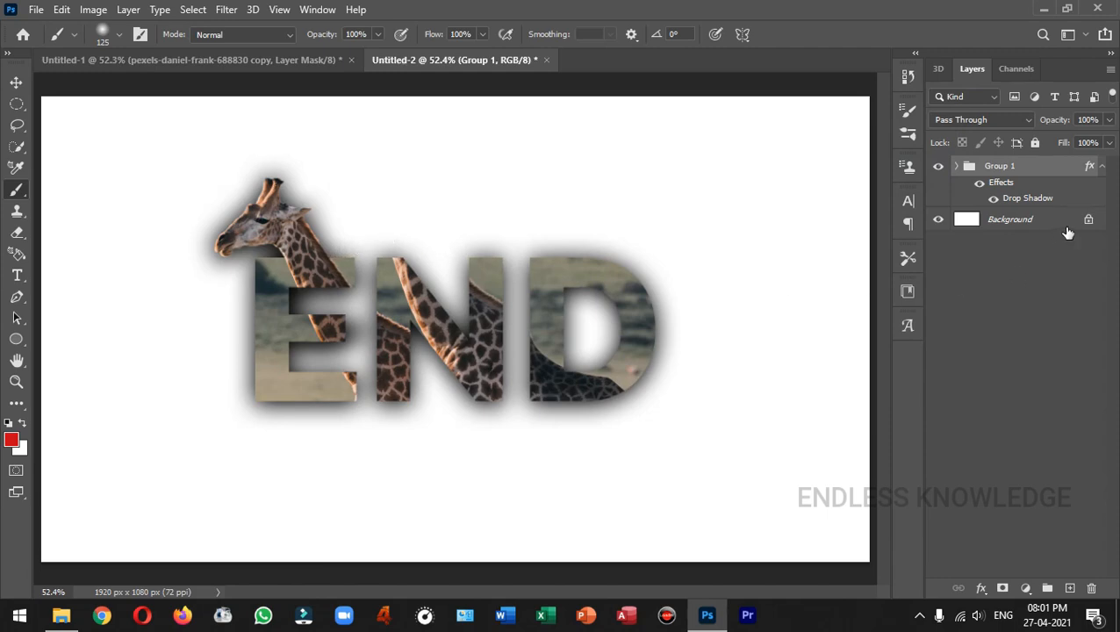
Step: Unlock the white Background layer and enable a Gradient Overlay on it
{"action": "left_click", "coordinate": [1089, 220]}
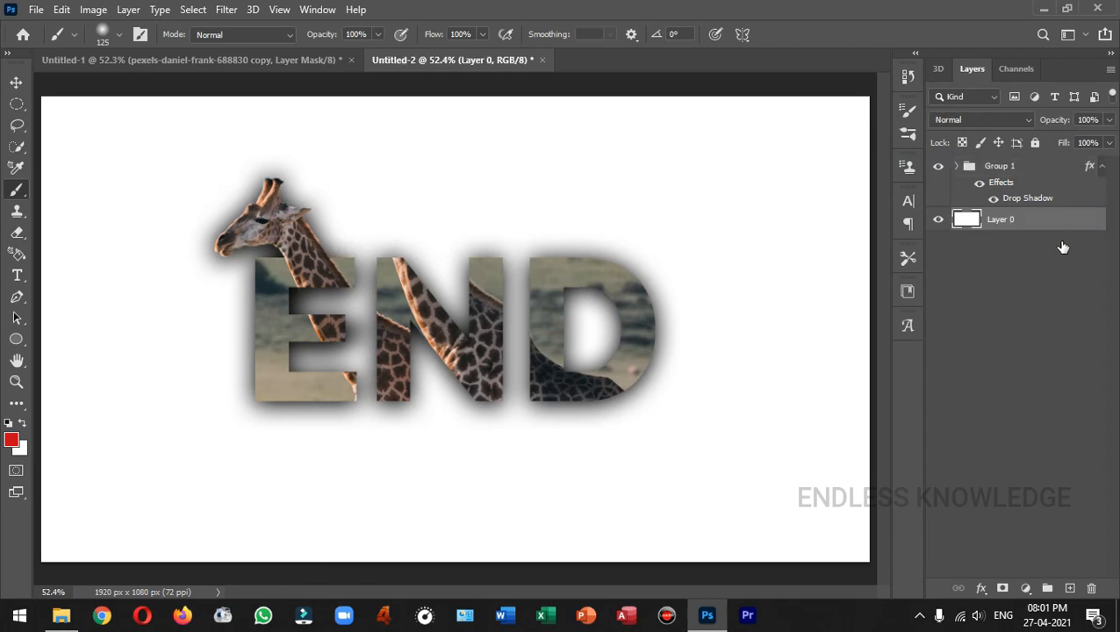
{"action": "double_click", "coordinate": [1088, 221]}
{"action": "left_click_drag", "start_coordinate": [538, 136], "coordinate": [799, 147]}
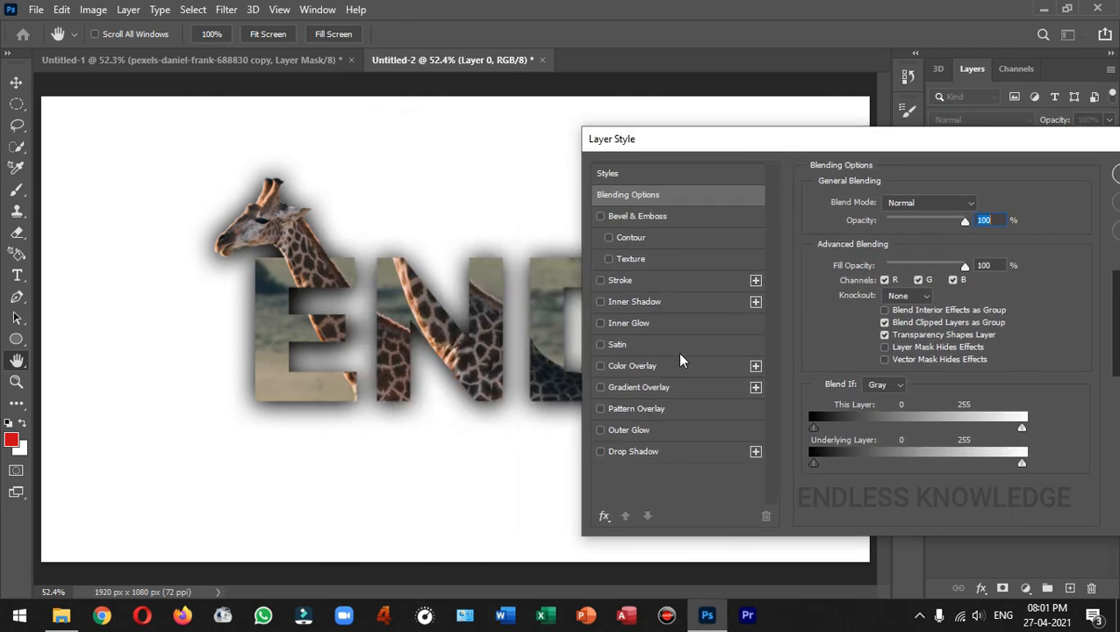
{"action": "left_click", "coordinate": [640, 387]}
{"action": "left_click_drag", "start_coordinate": [894, 154], "coordinate": [766, 143]}
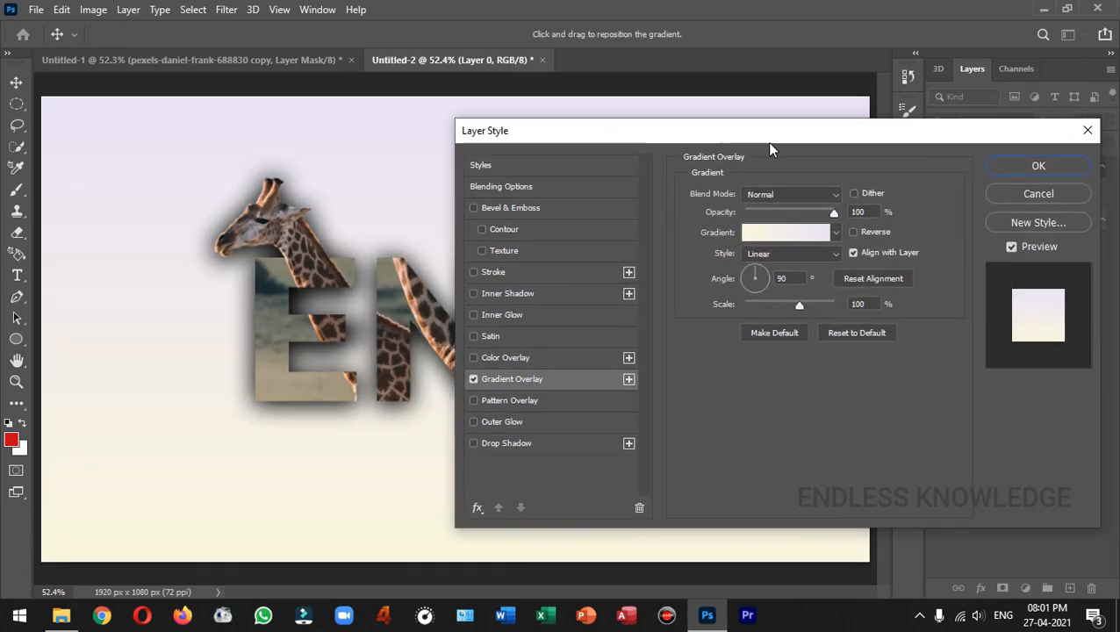
Step: Set the background's Gradient Overlay to the first preset in the Oranges gradient set
{"action": "left_click", "coordinate": [834, 232]}
{"action": "scroll", "coordinate": [731, 318], "scroll_direction": "down", "scroll_amount": 2}
{"action": "scroll", "coordinate": [731, 317], "scroll_direction": "down", "scroll_amount": 8}
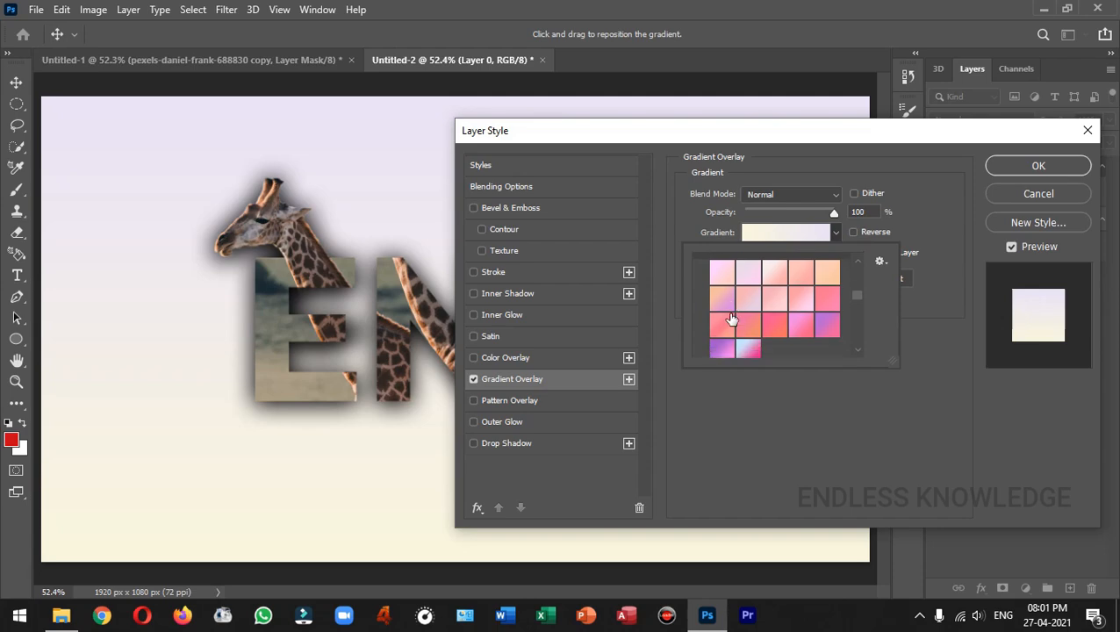
{"action": "left_click", "coordinate": [730, 314]}
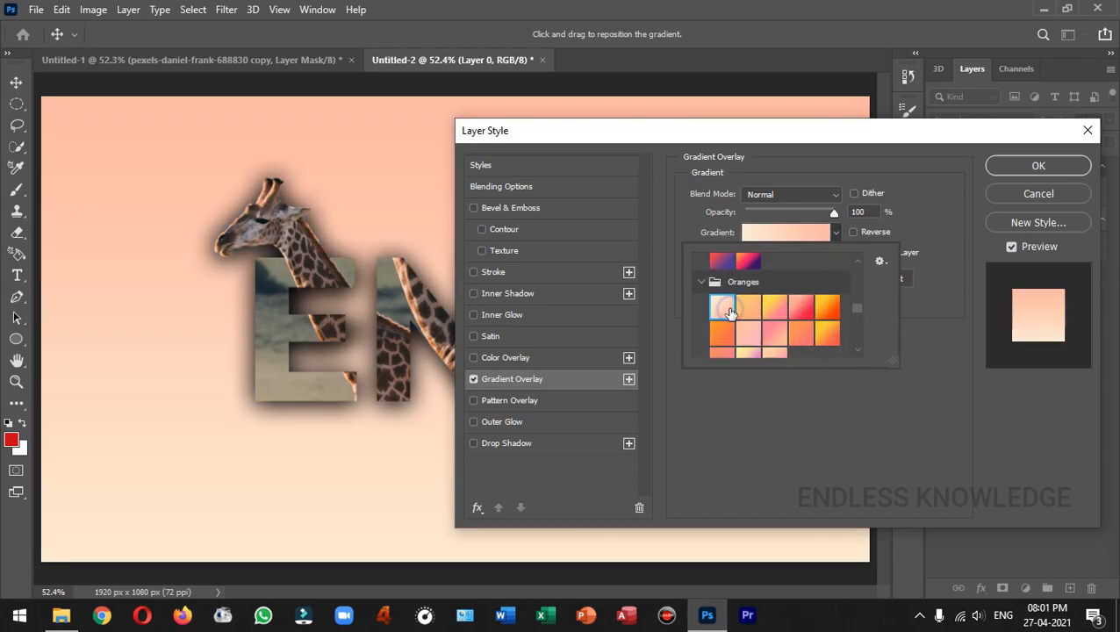